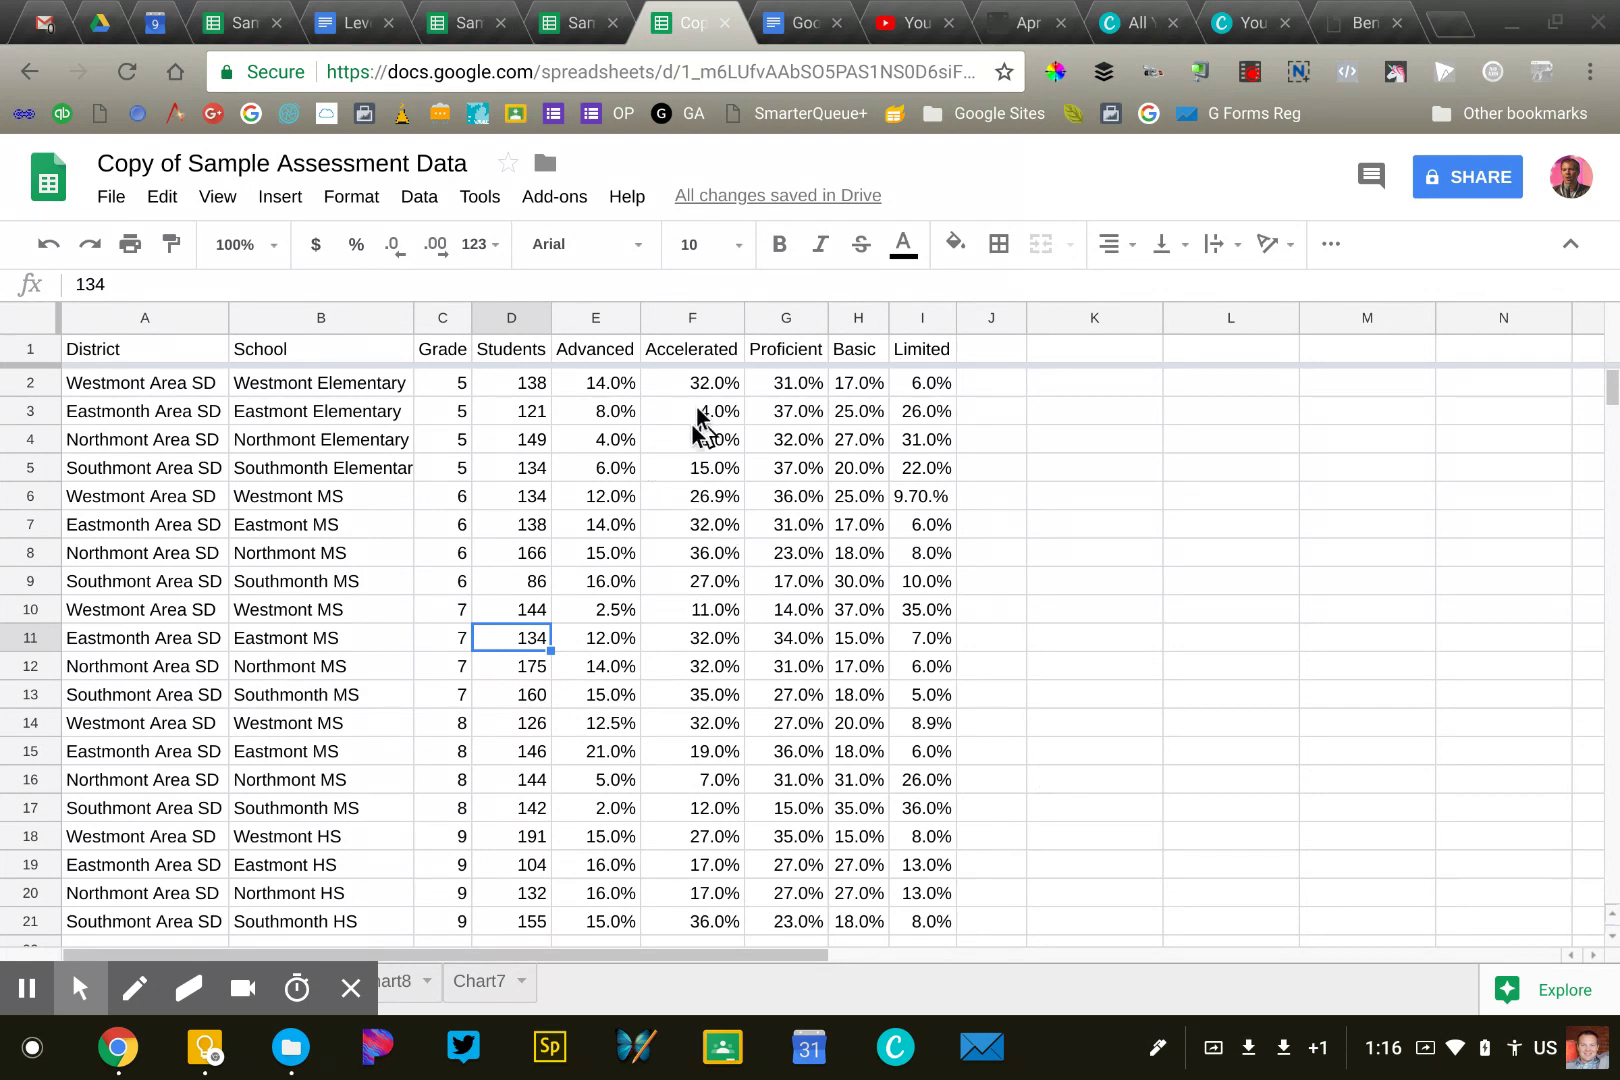
Insert a blank column to the left of the Advanced column.
left_click(830, 416)
left_click(988, 392)
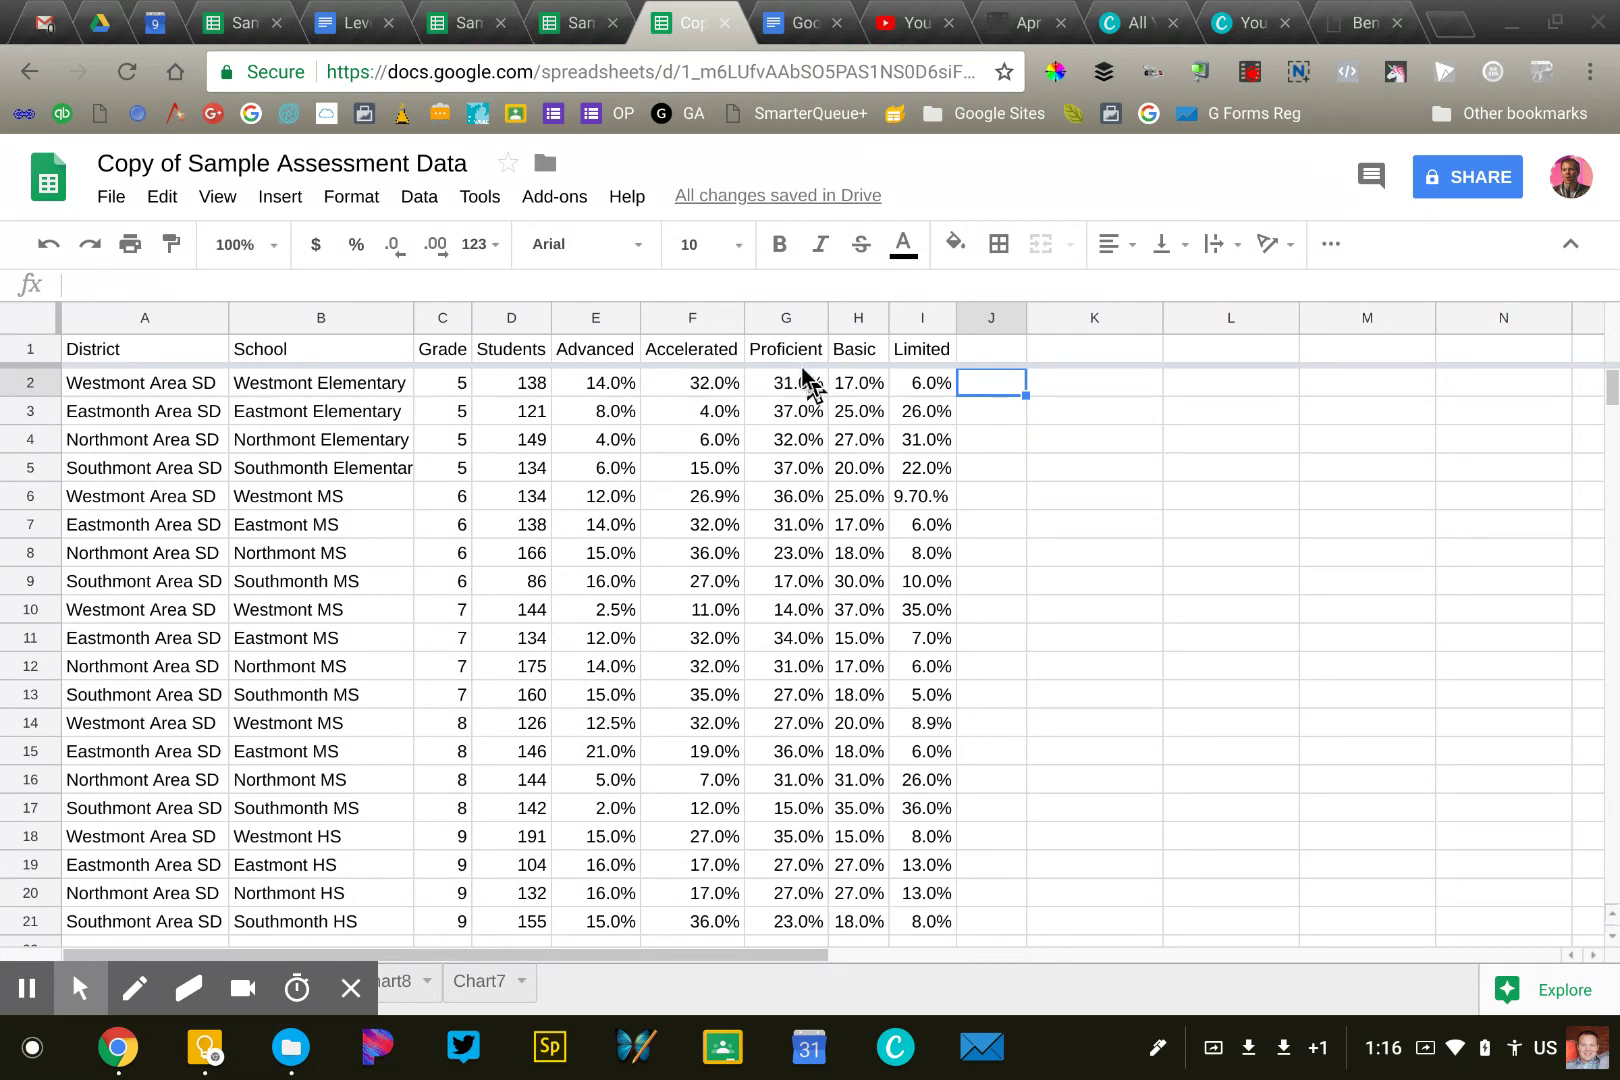
left_click(582, 390)
left_click(590, 310)
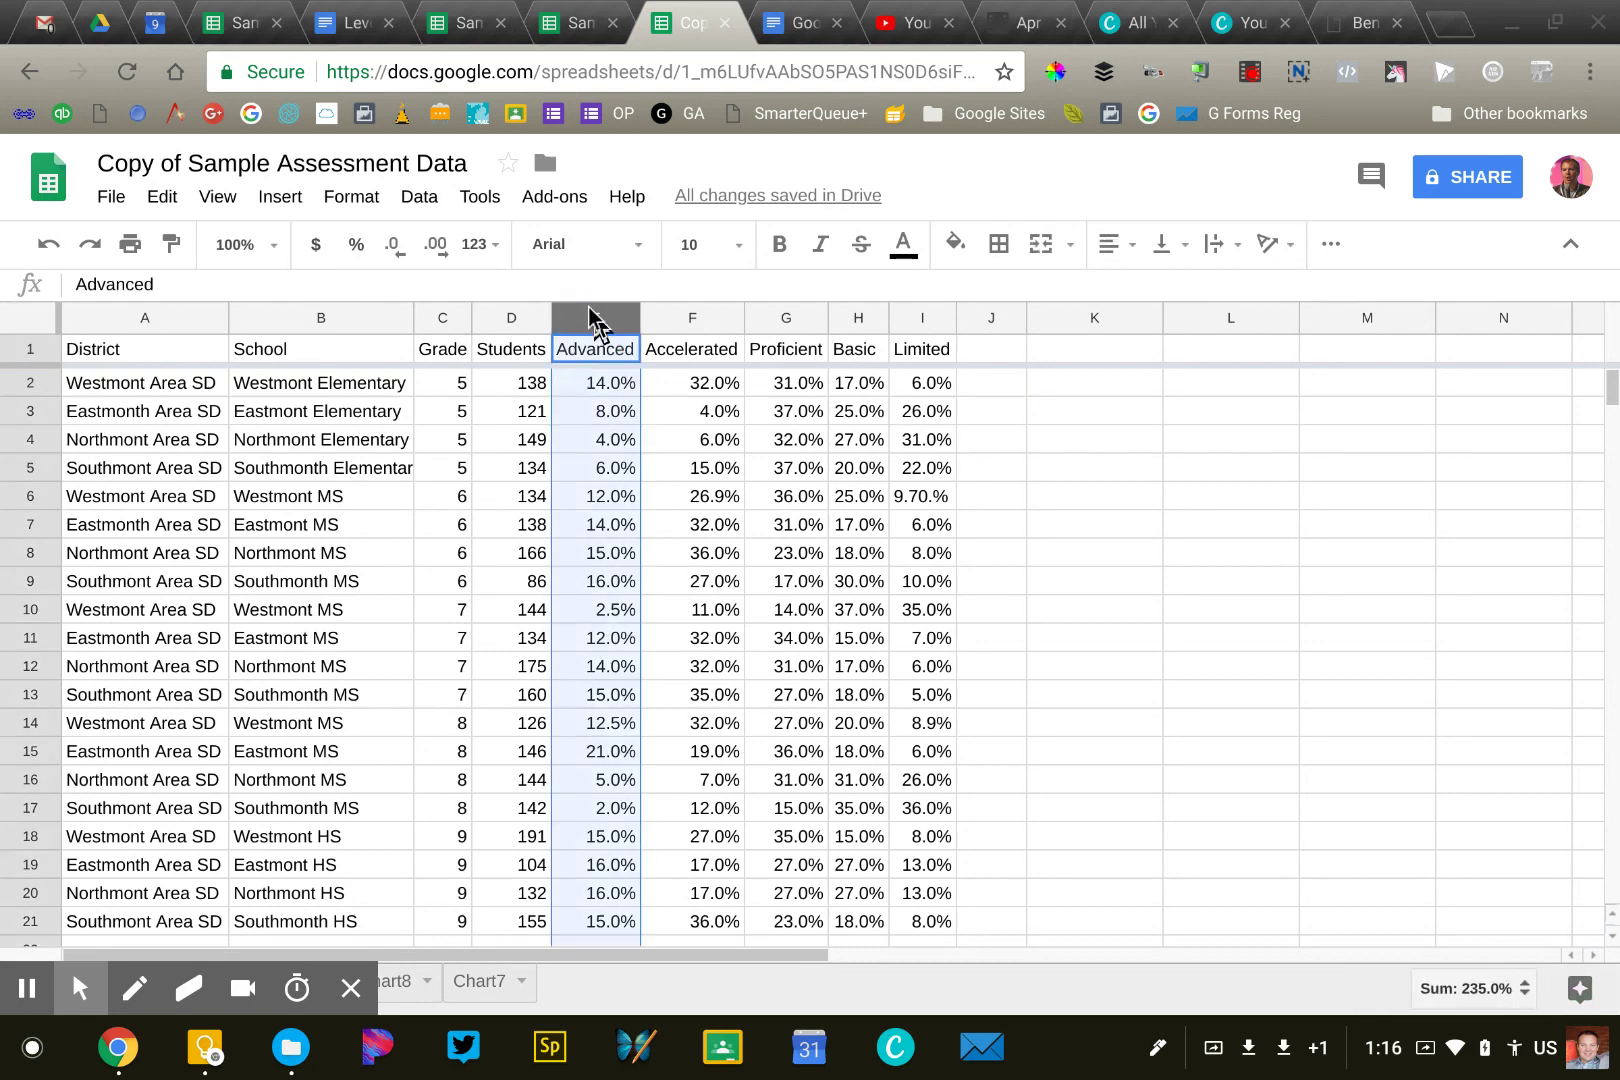
right_click(589, 308)
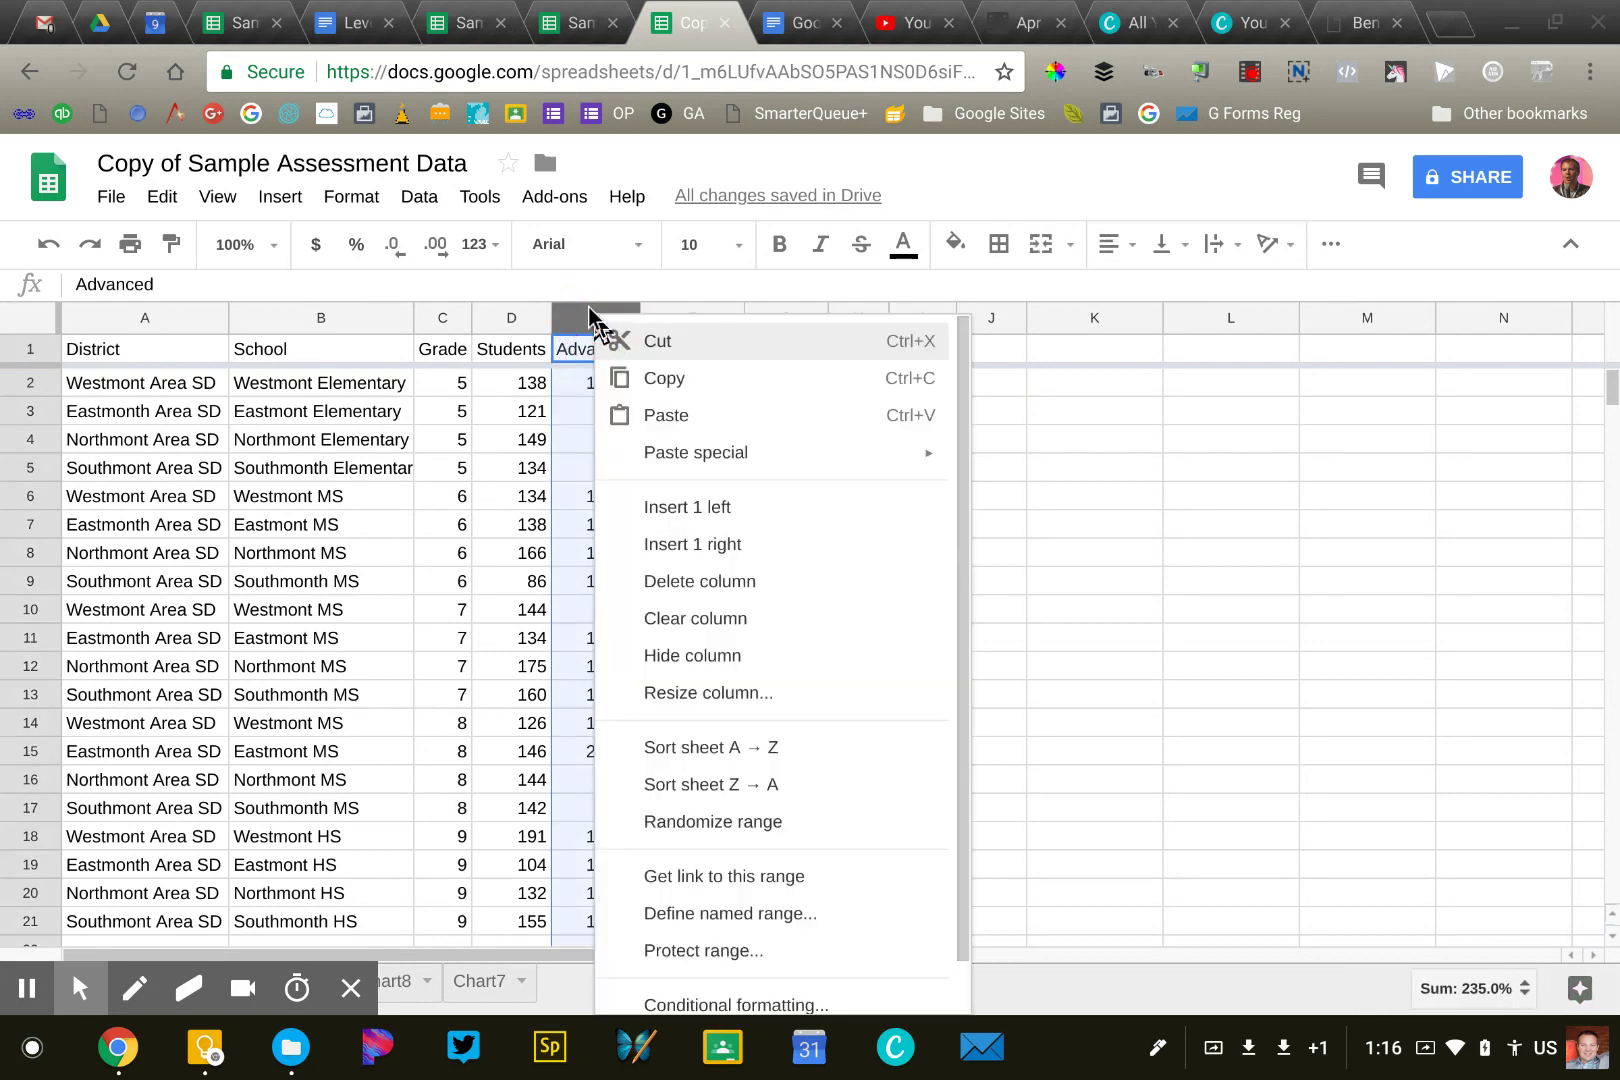
left_click(702, 502)
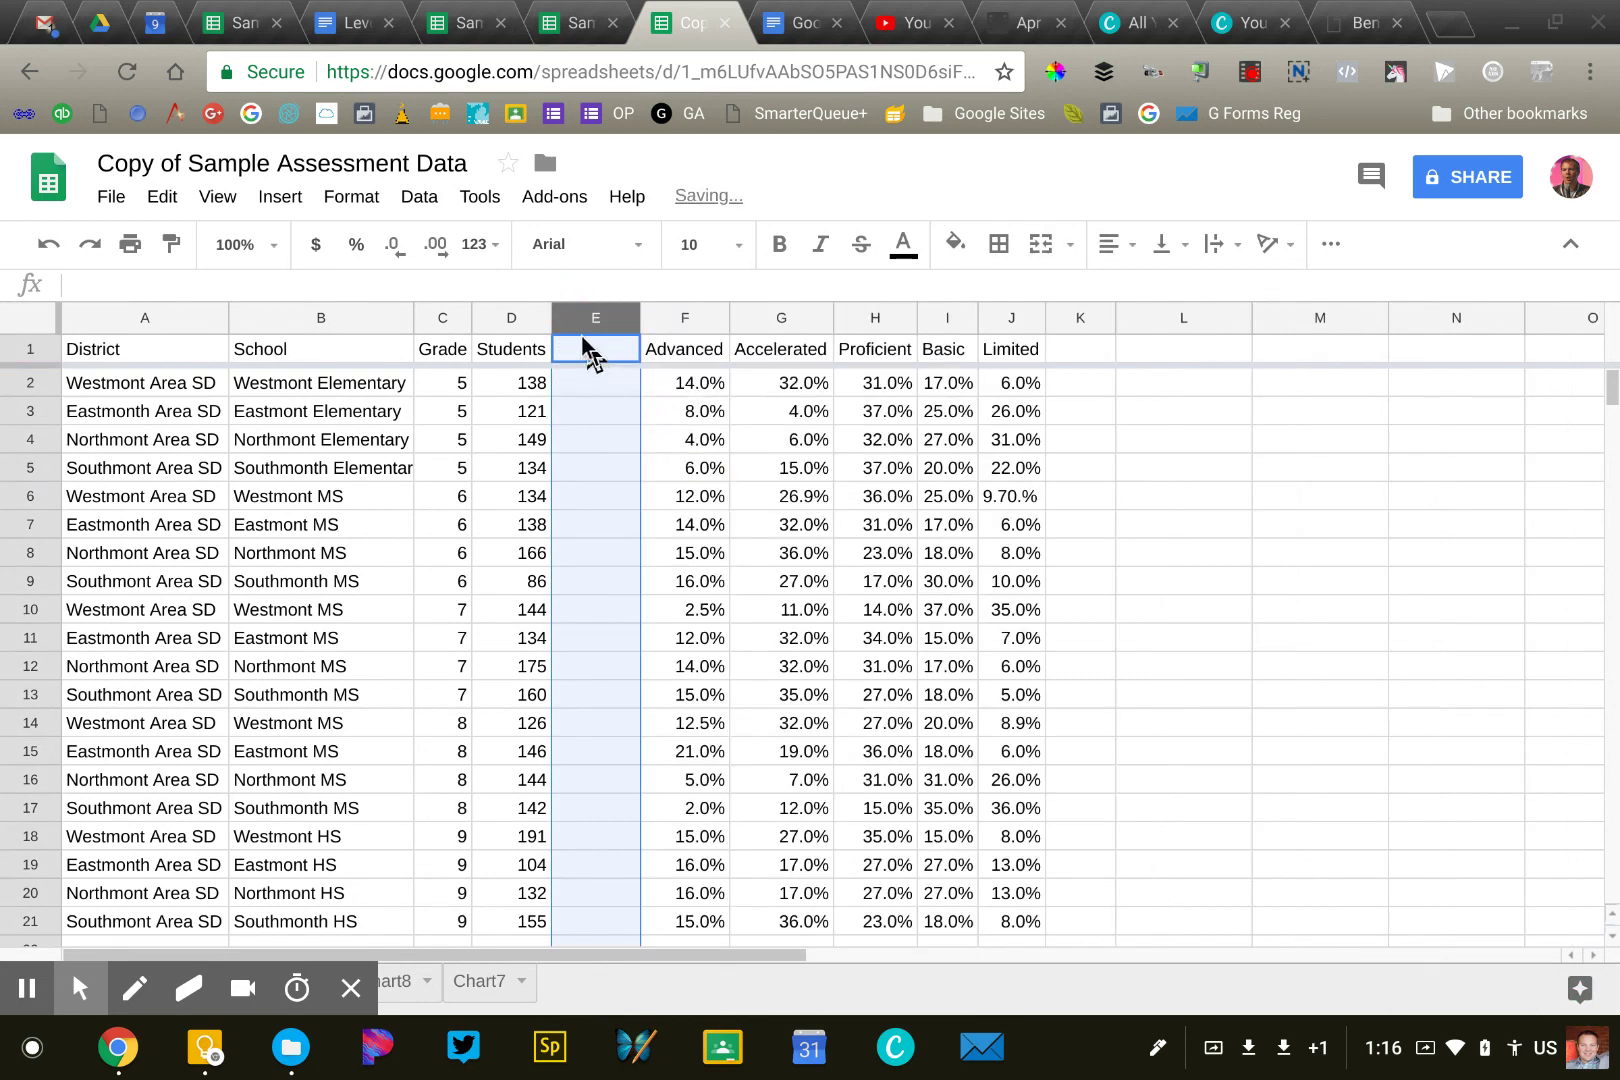
Enter the header '% Prof. and Above' in E1 and select E2.
left_click(585, 347)
type("% Prof. and Above")
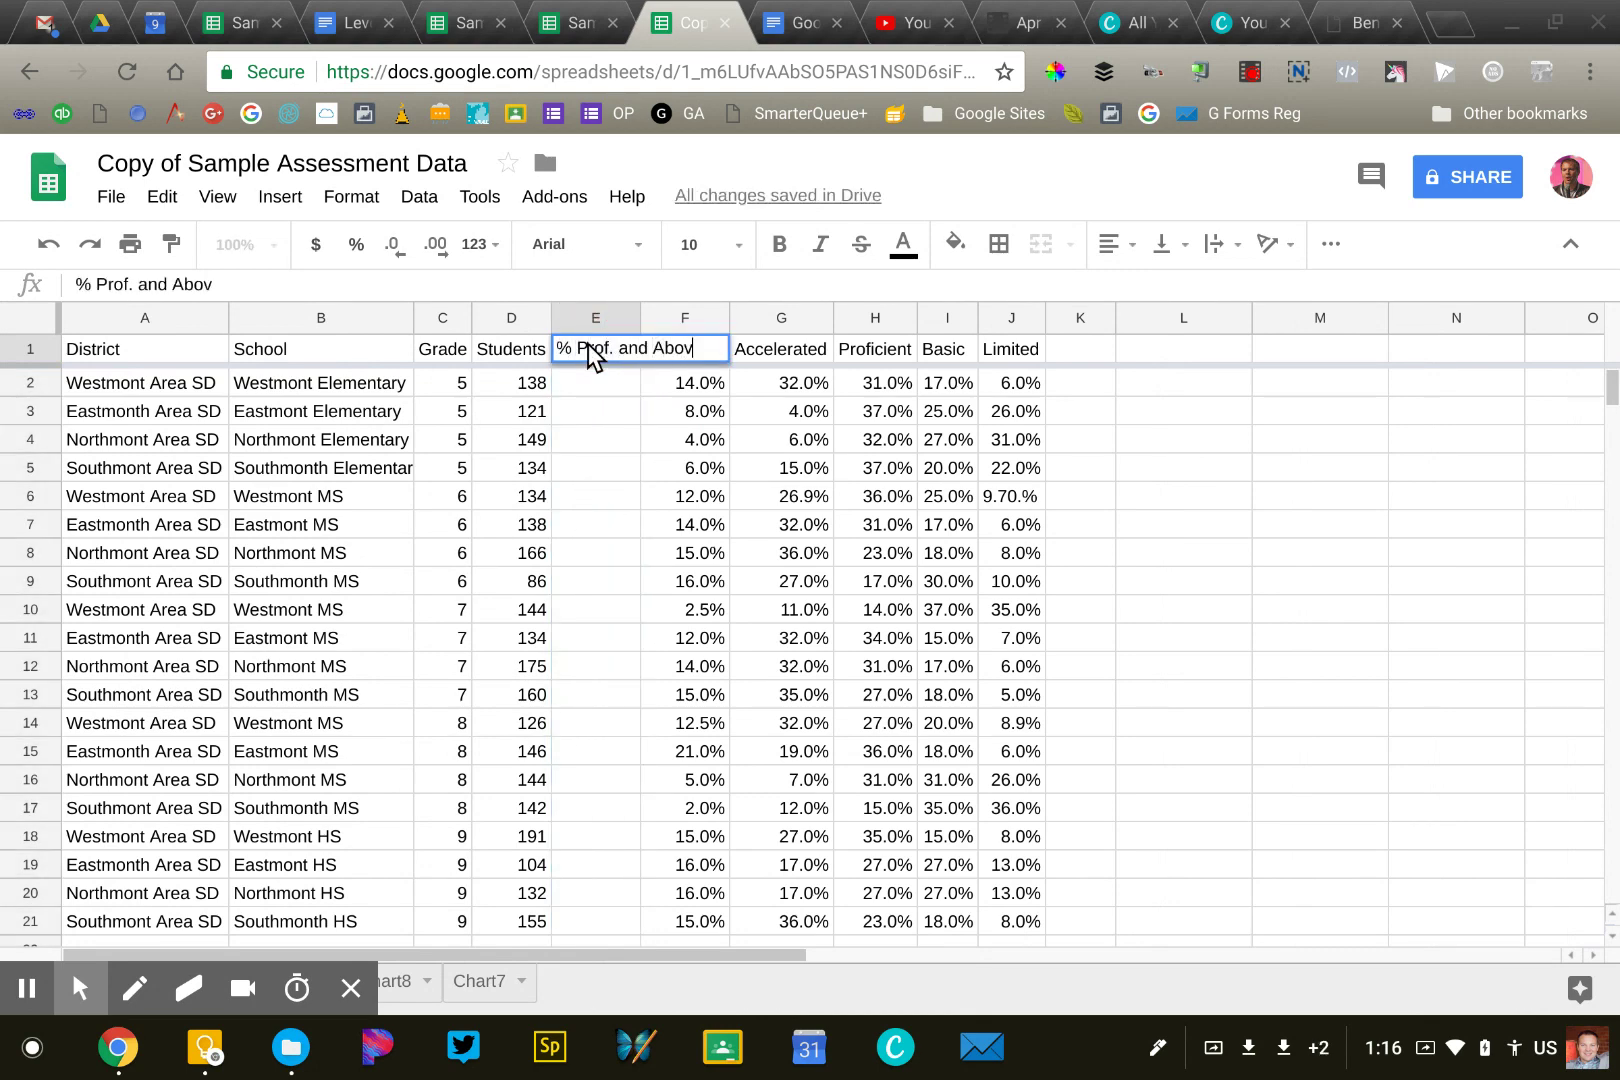
key("Return")
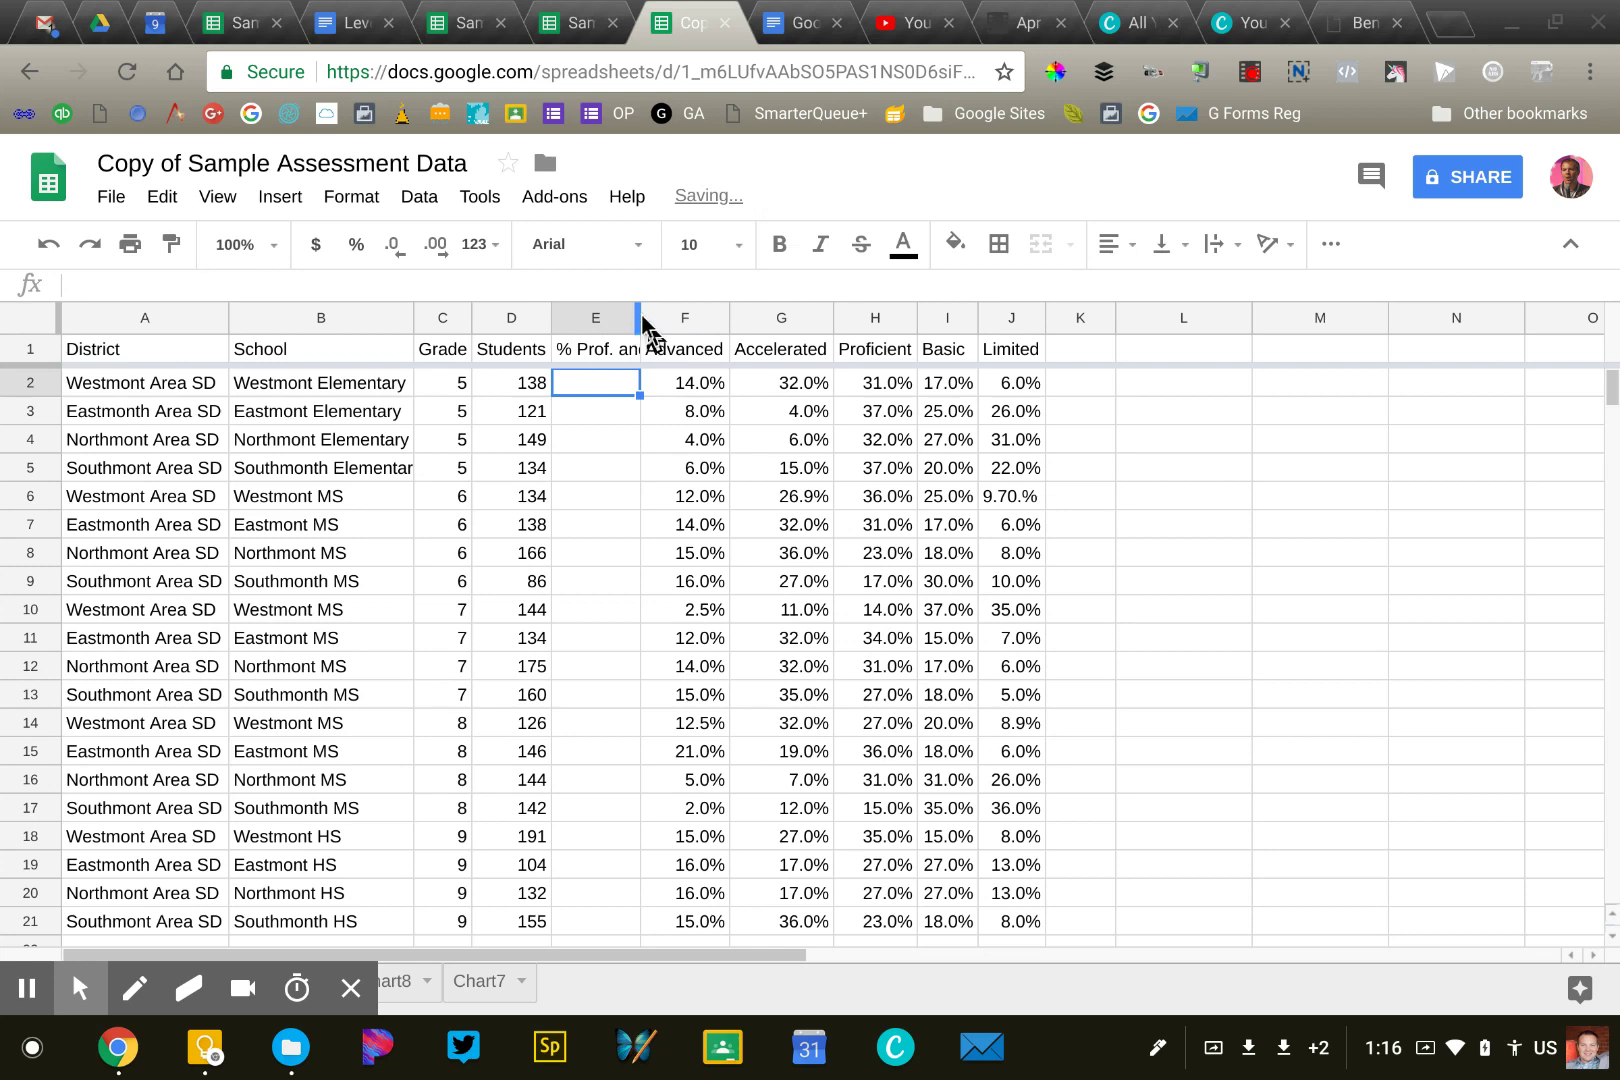
left_click(642, 317)
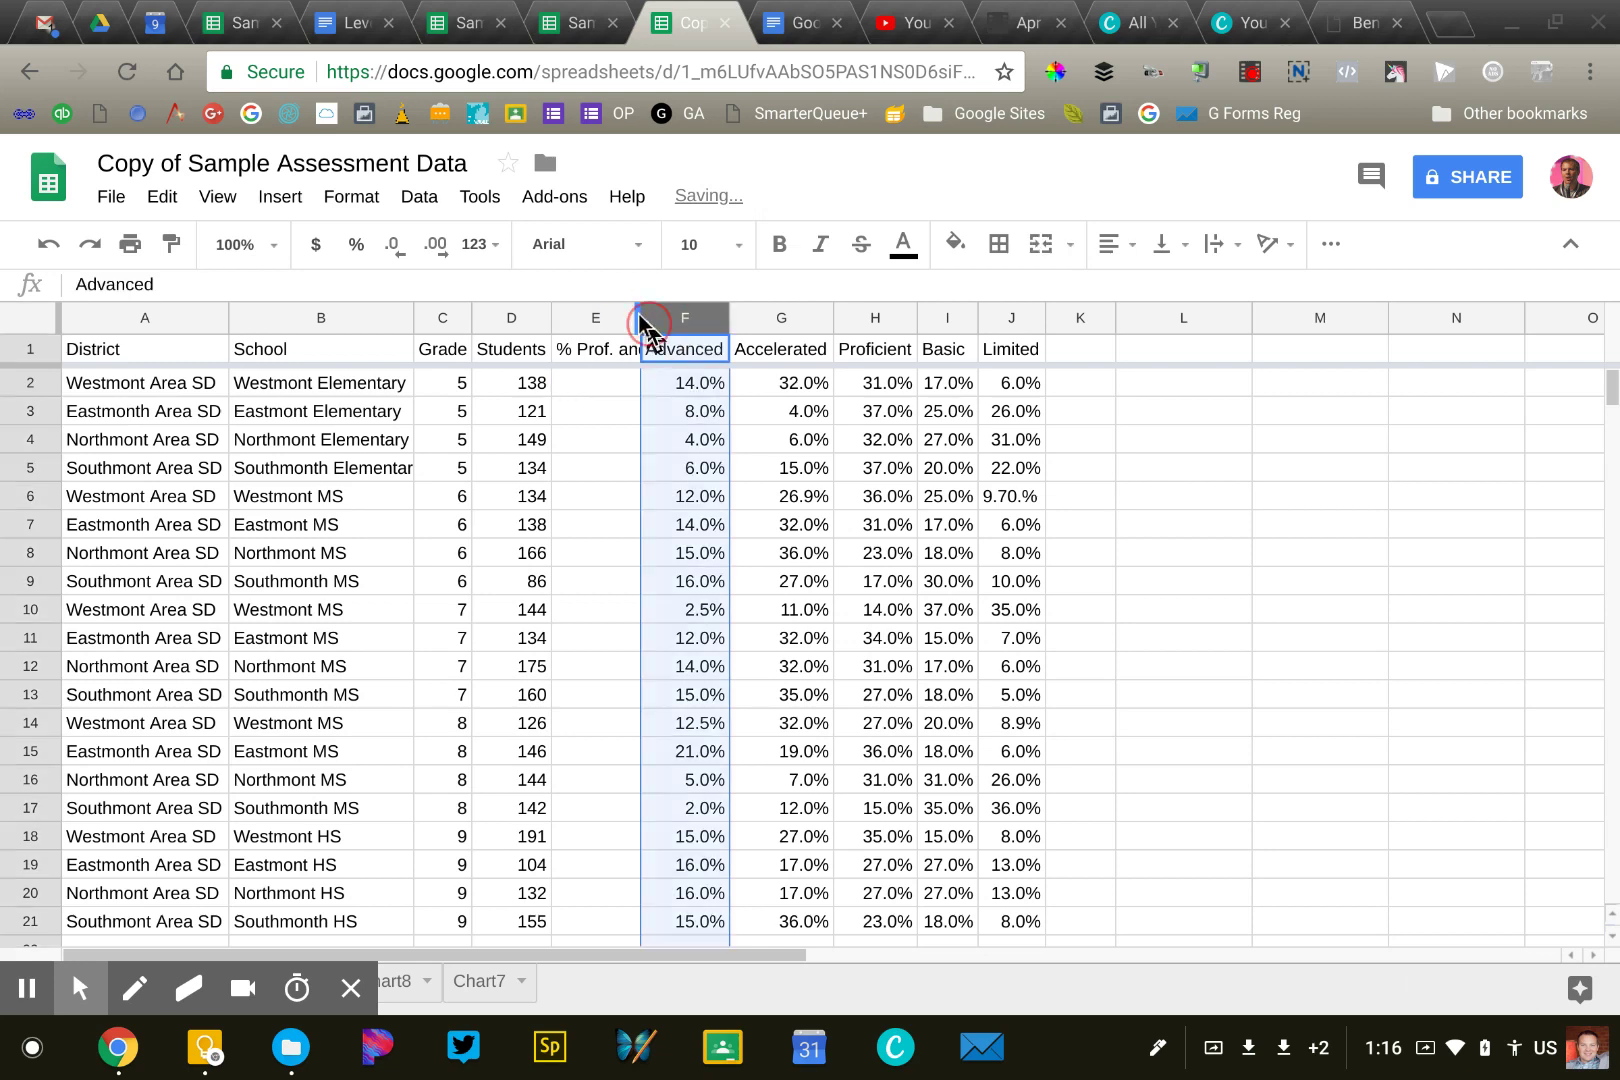
left_click(612, 388)
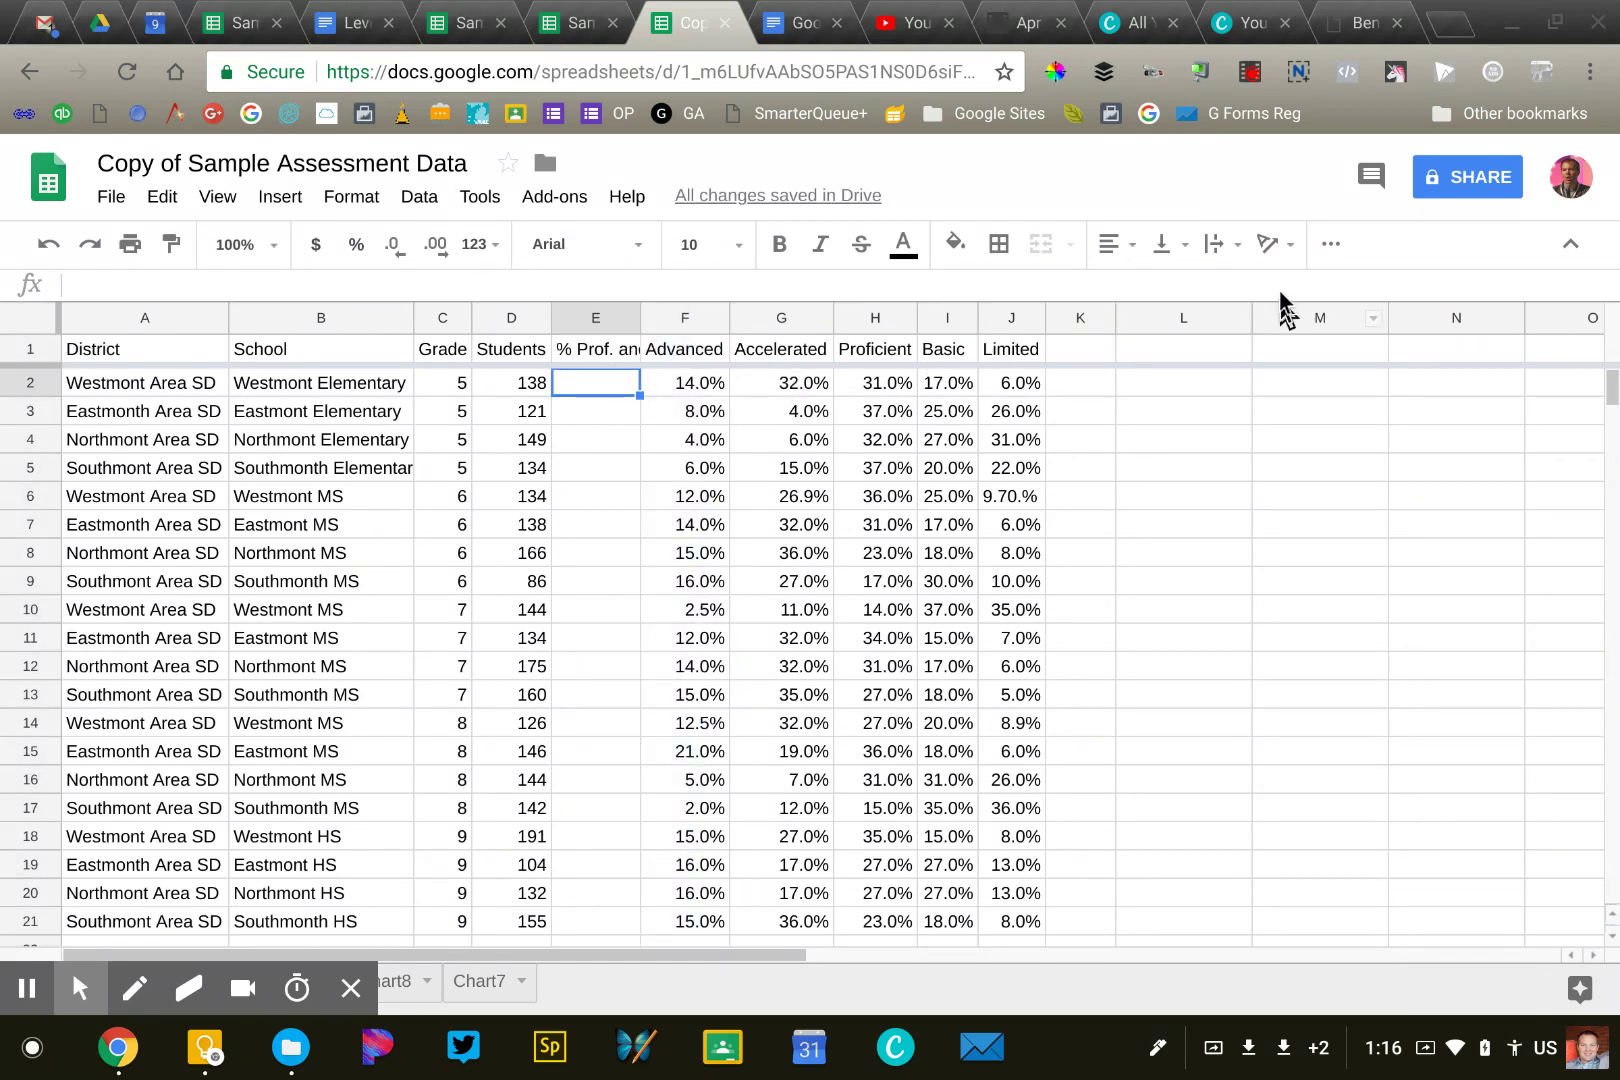
Enter =SUM(F2:H2) in E2 to total Advanced through Proficient, showing 77.0%.
left_click(1330, 244)
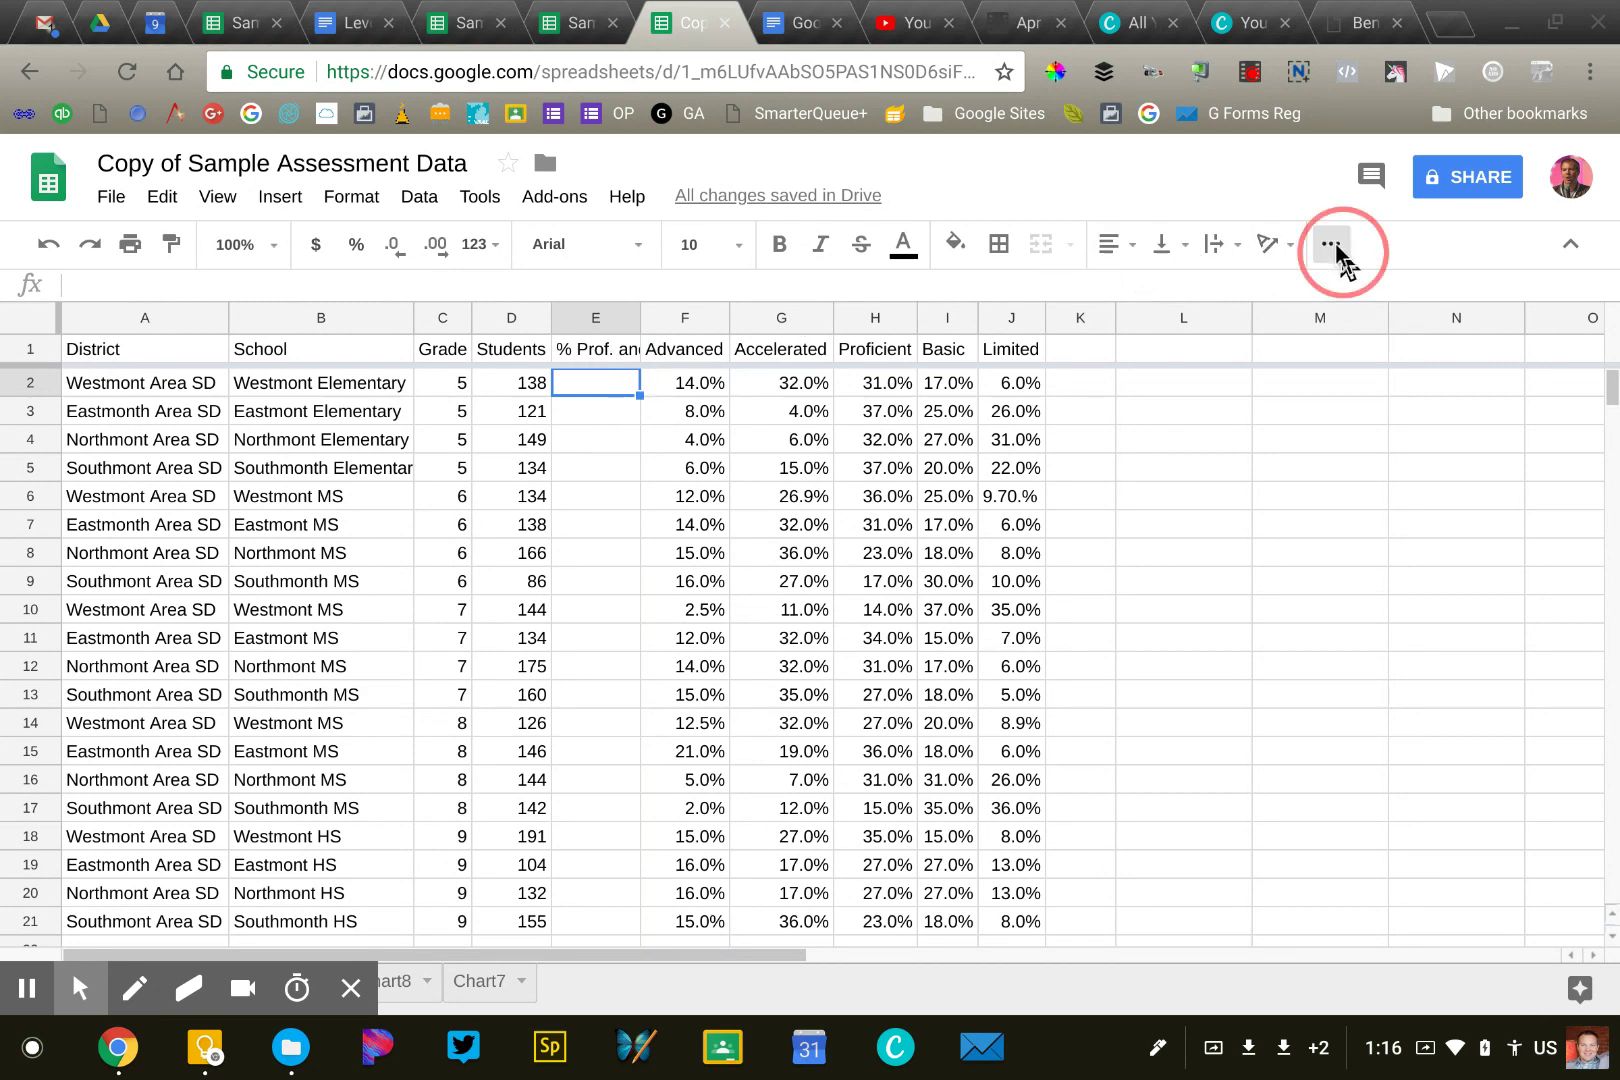
left_click(1330, 295)
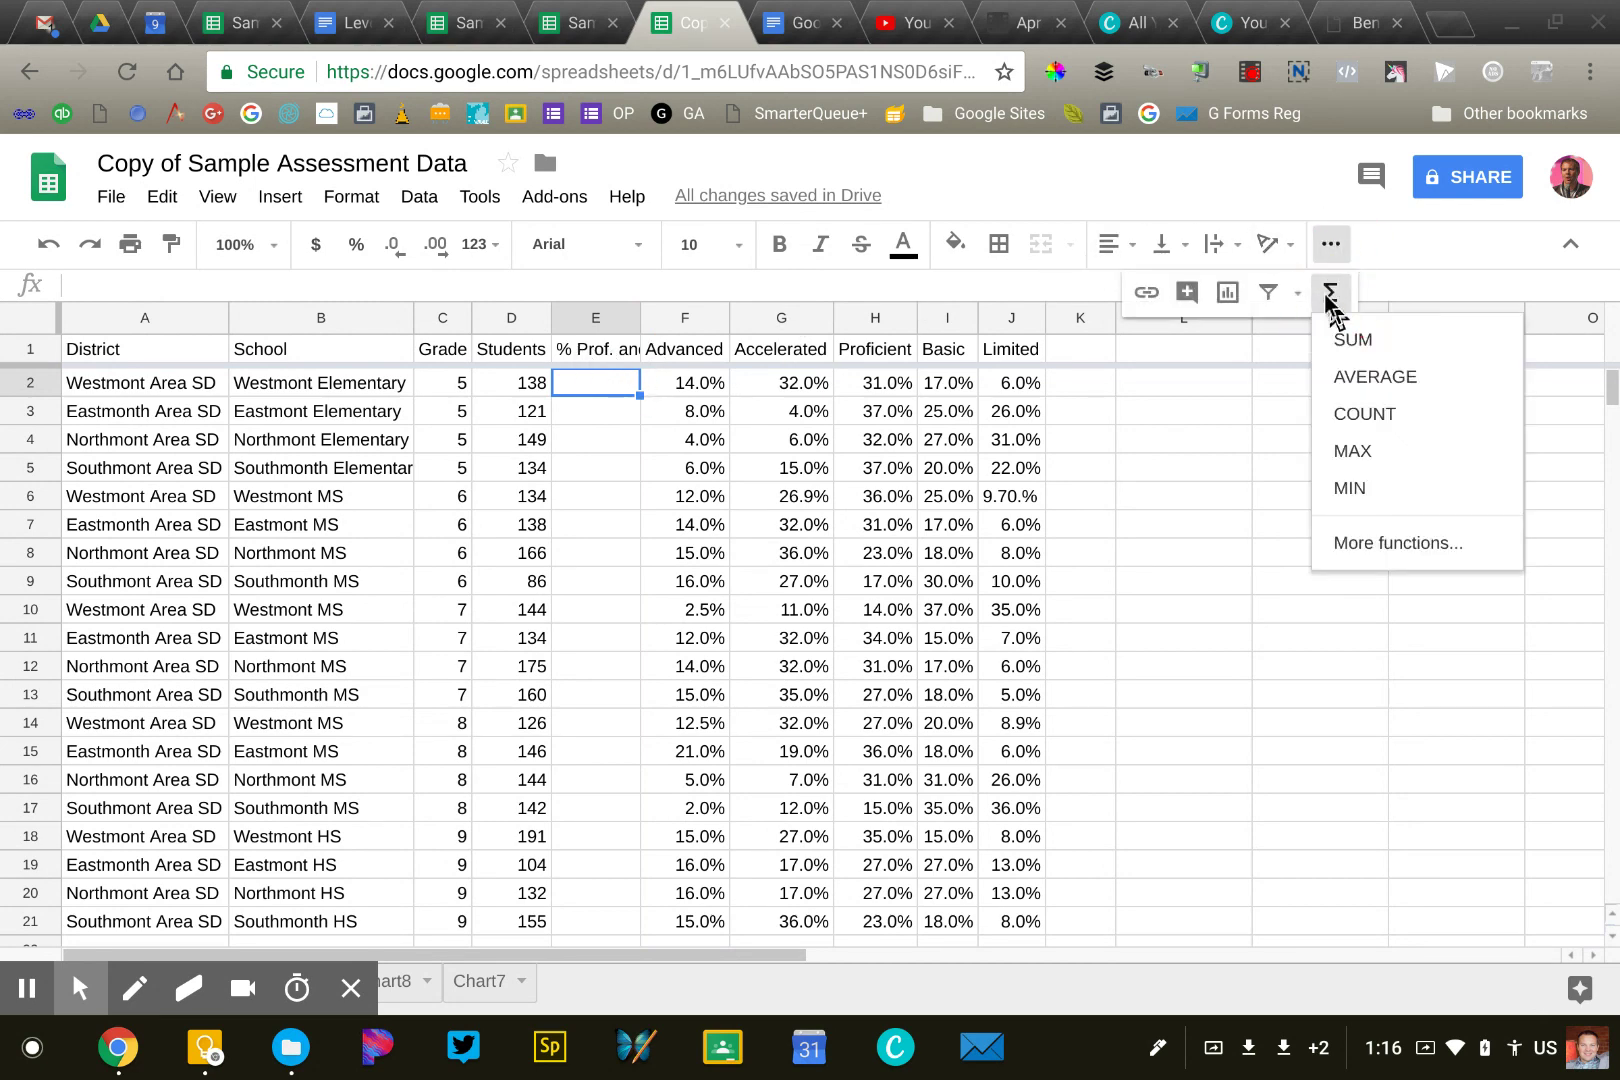
left_click(1345, 340)
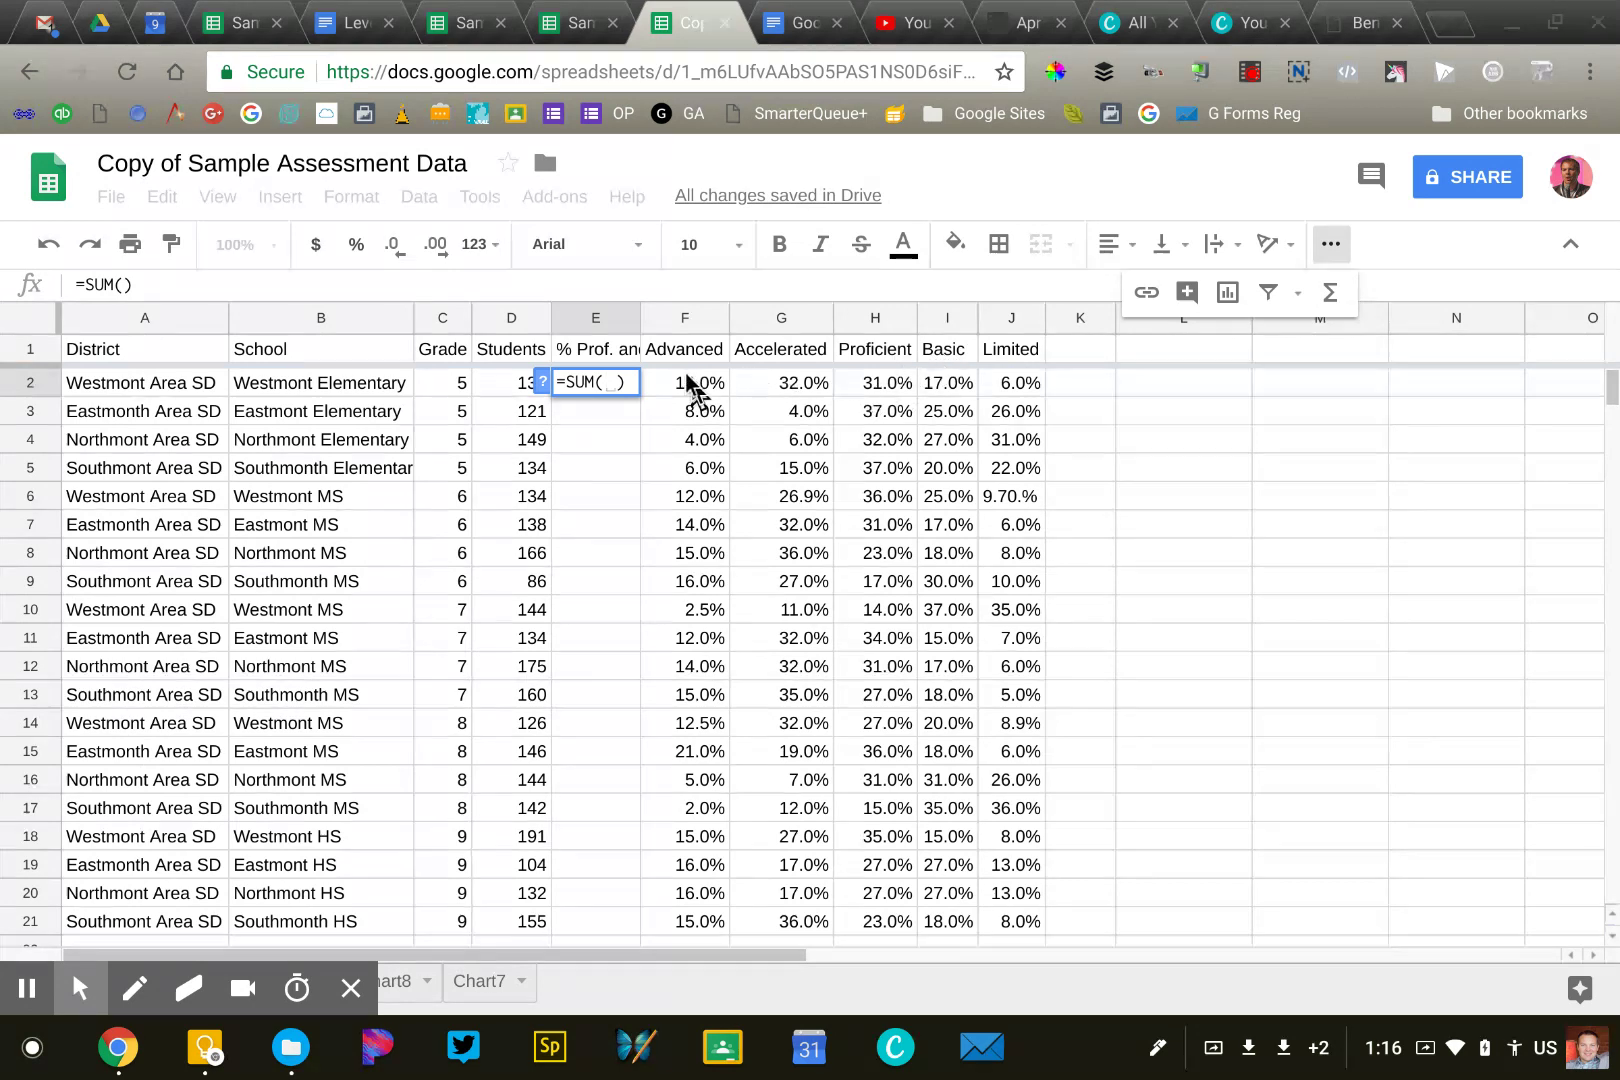
left_click_drag(879, 386, 712, 390)
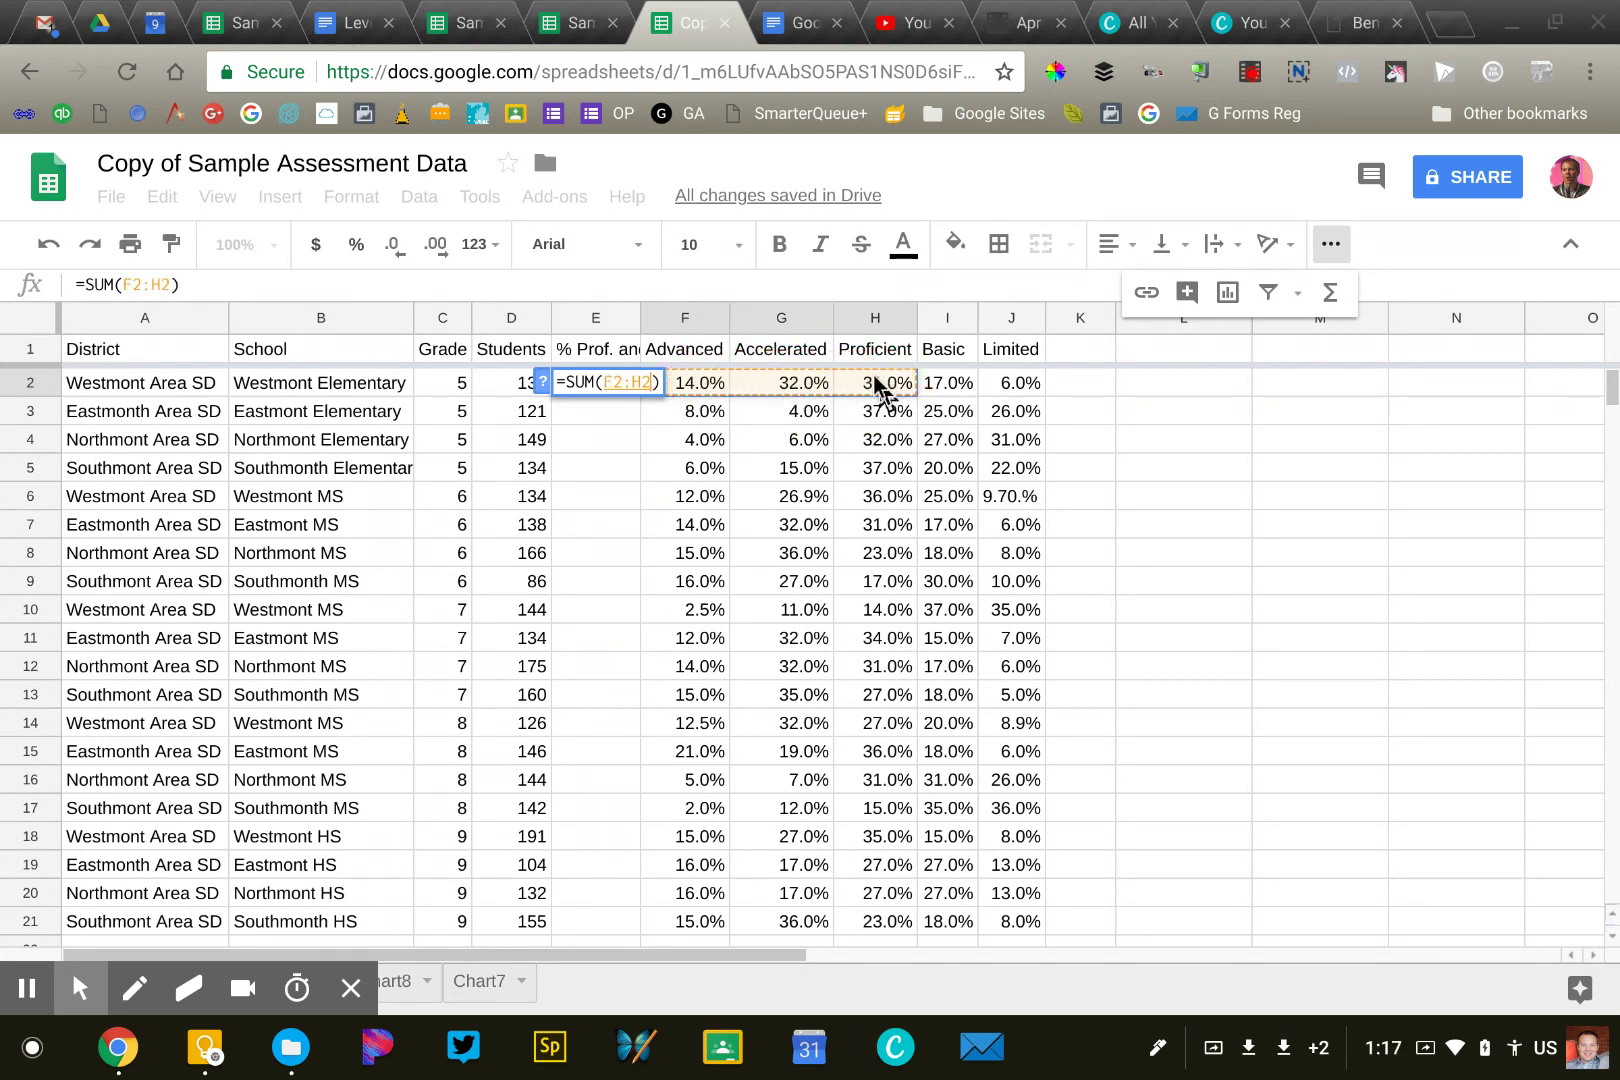
key("Return")
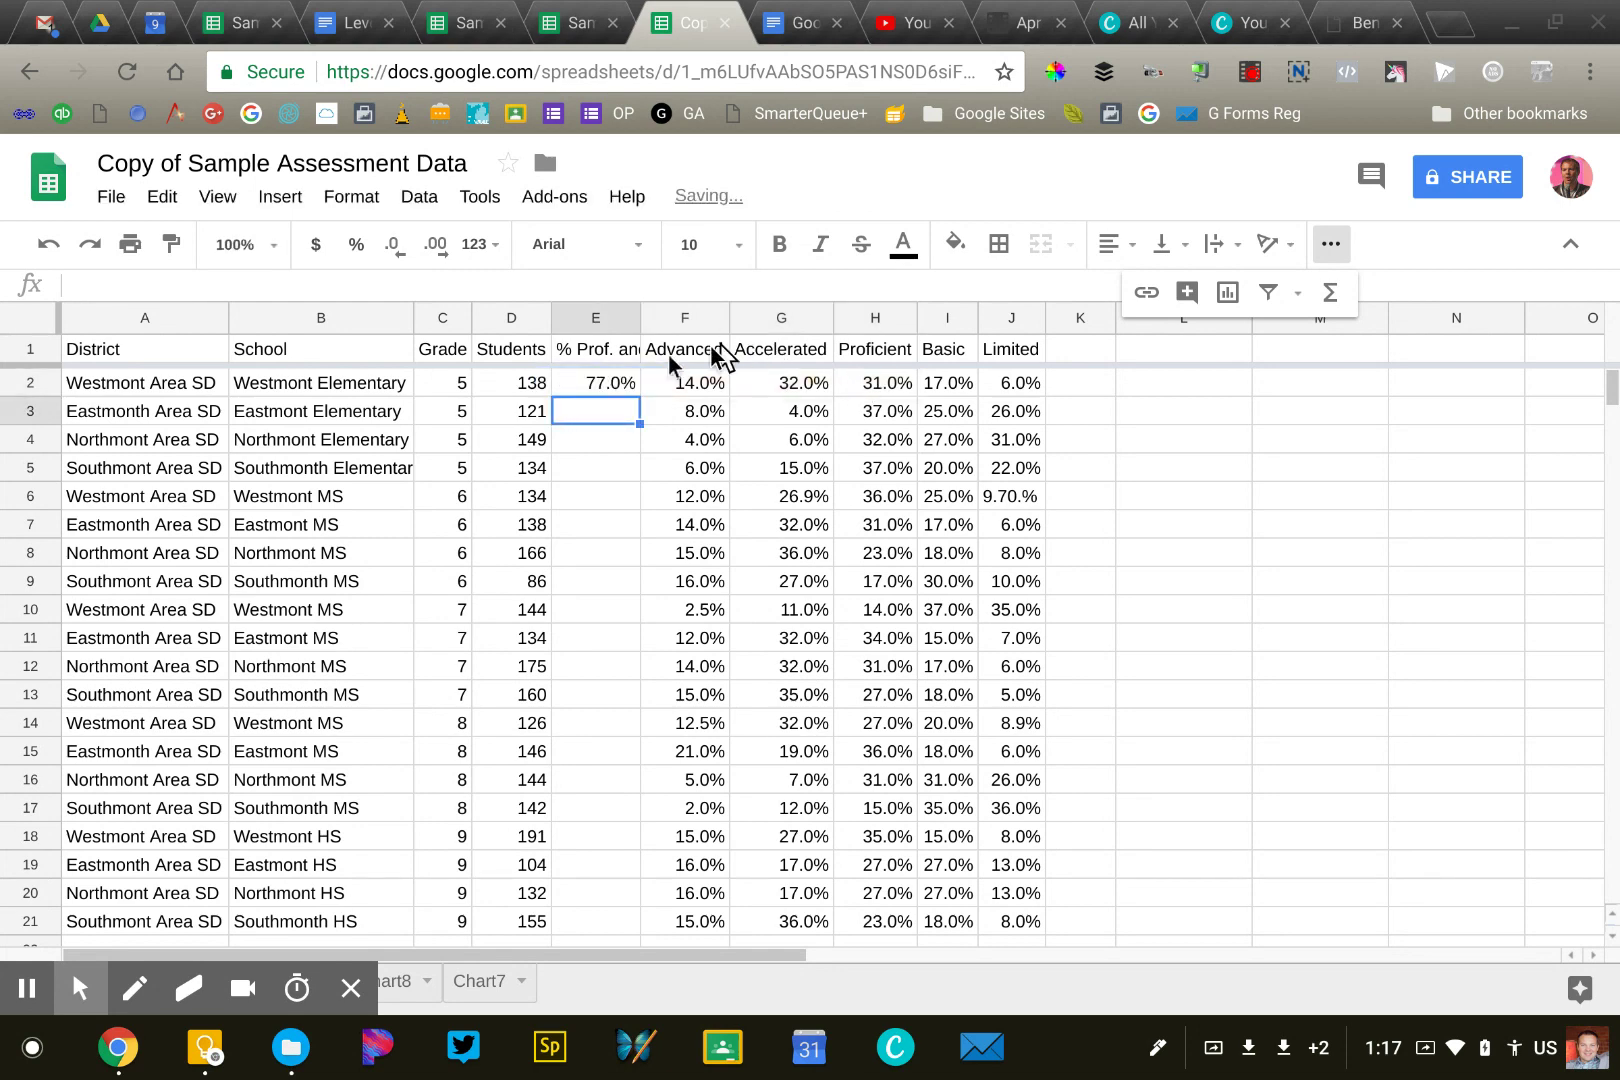
left_click(620, 388)
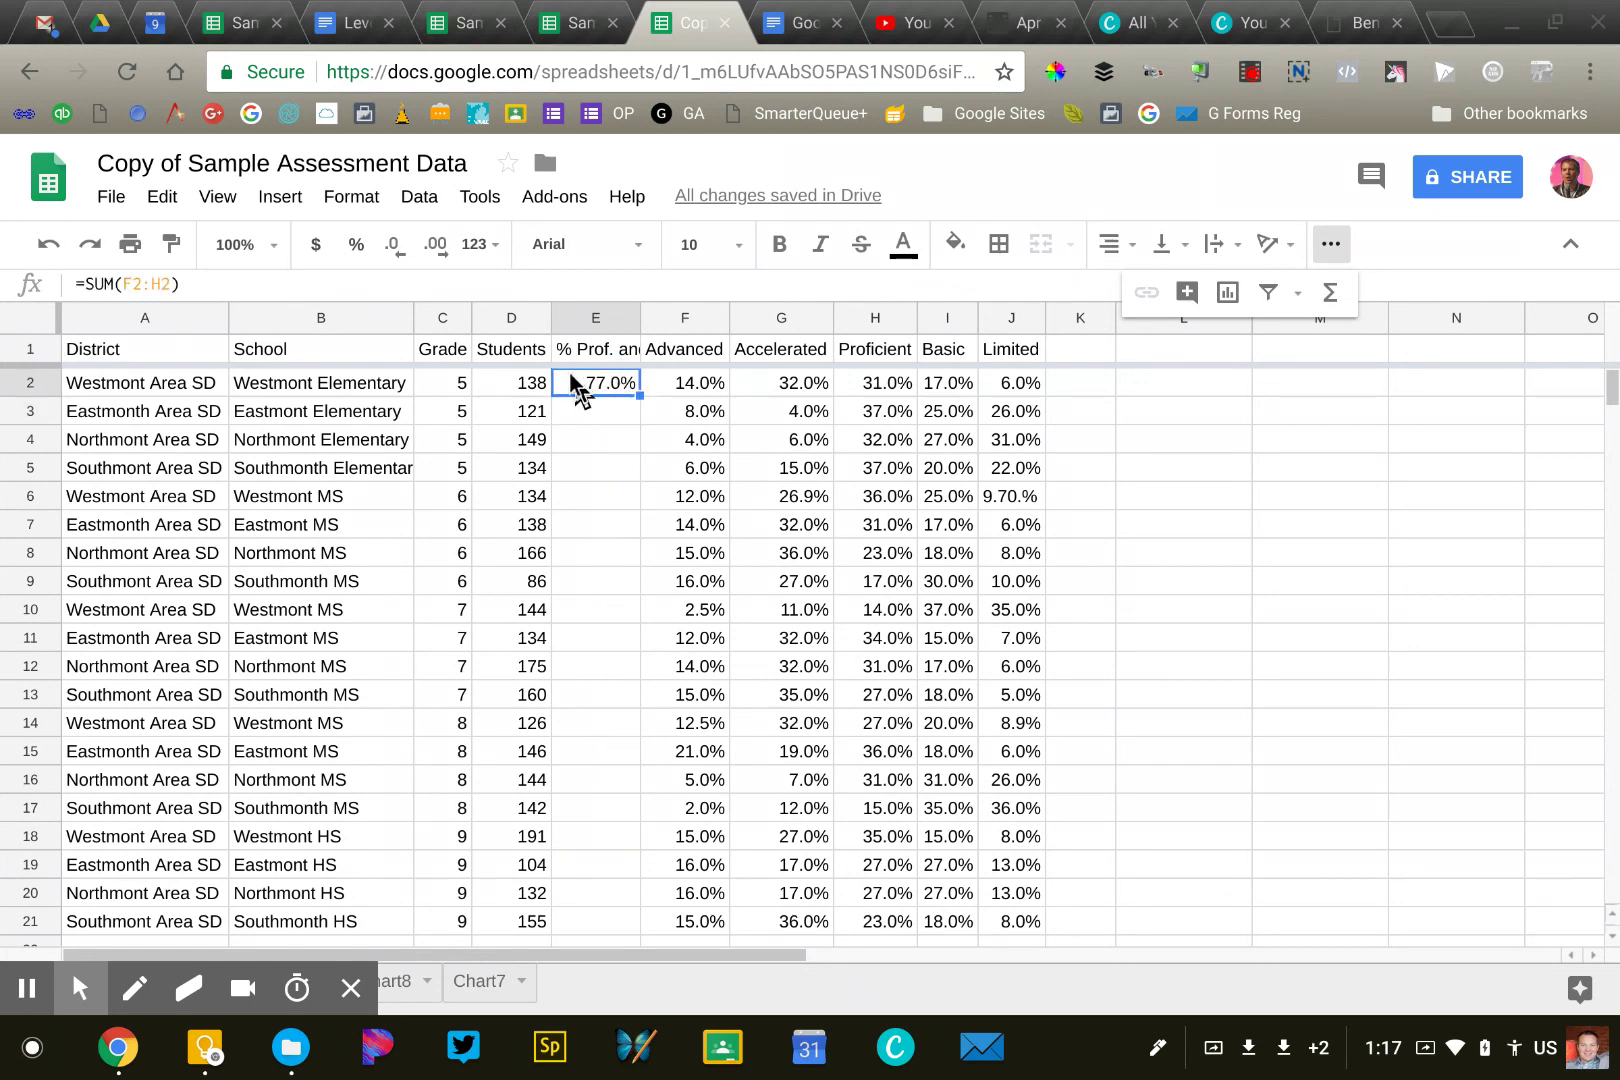
Fill the E2 sum formula down column E and check E14 shows 71.5%.
double_click(638, 396)
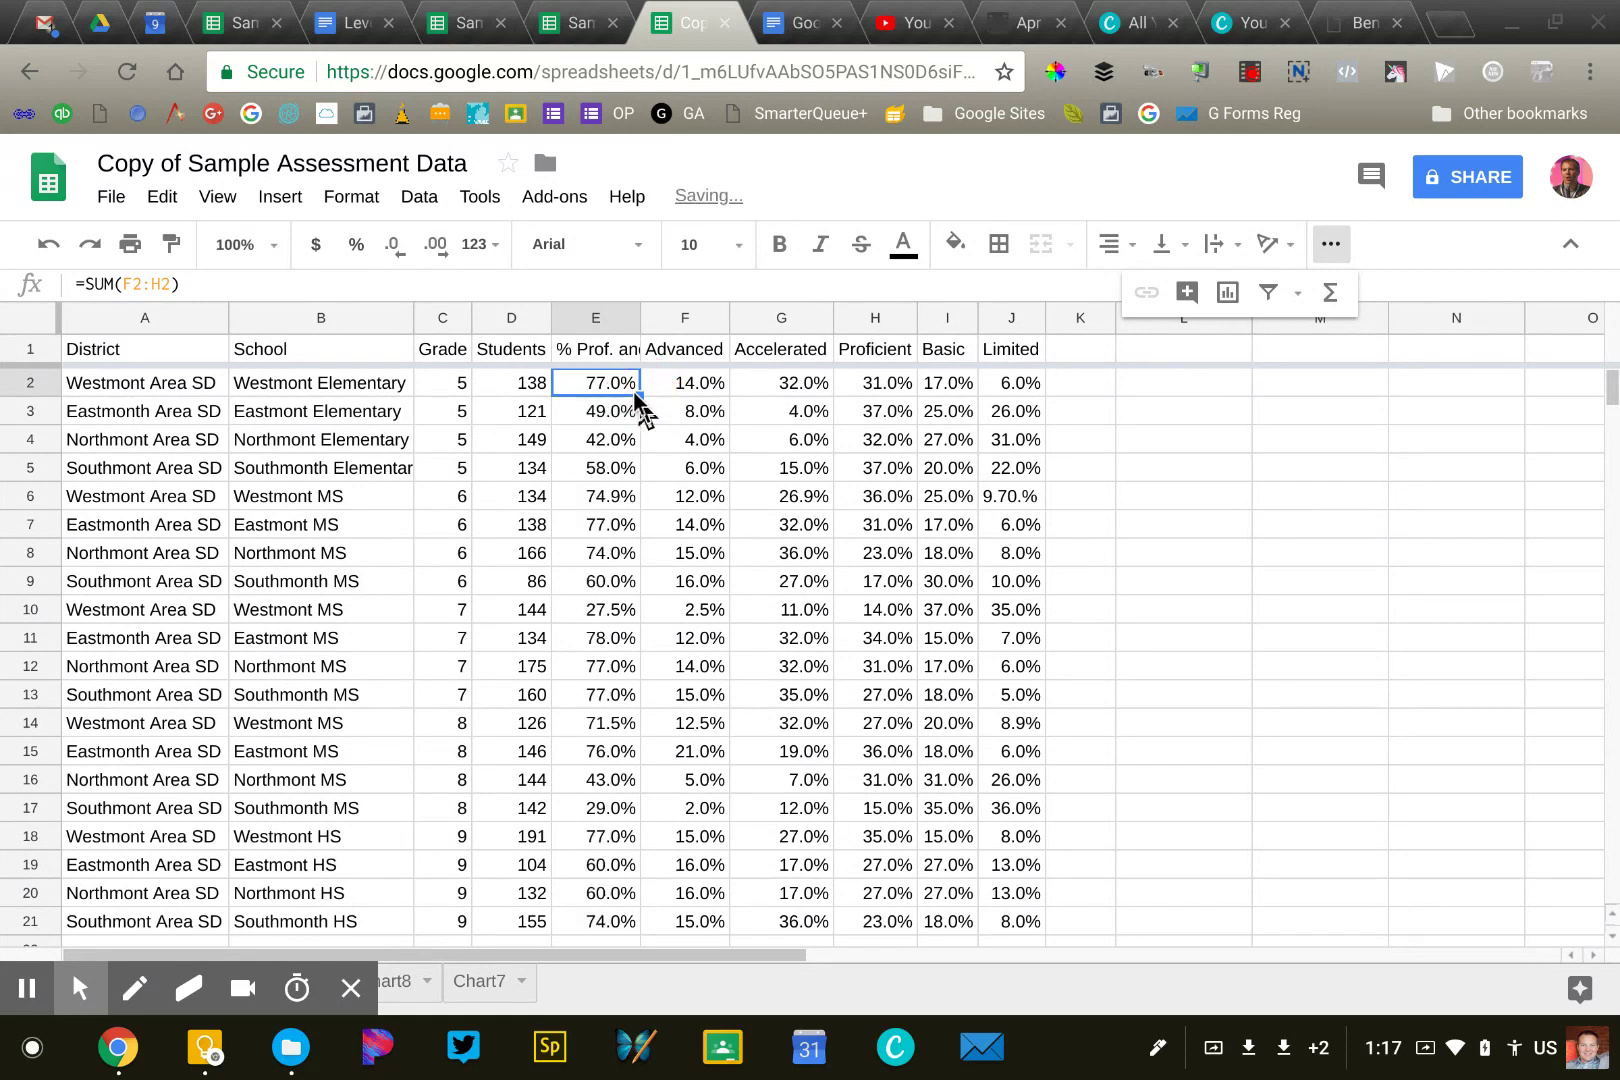
left_click(611, 722)
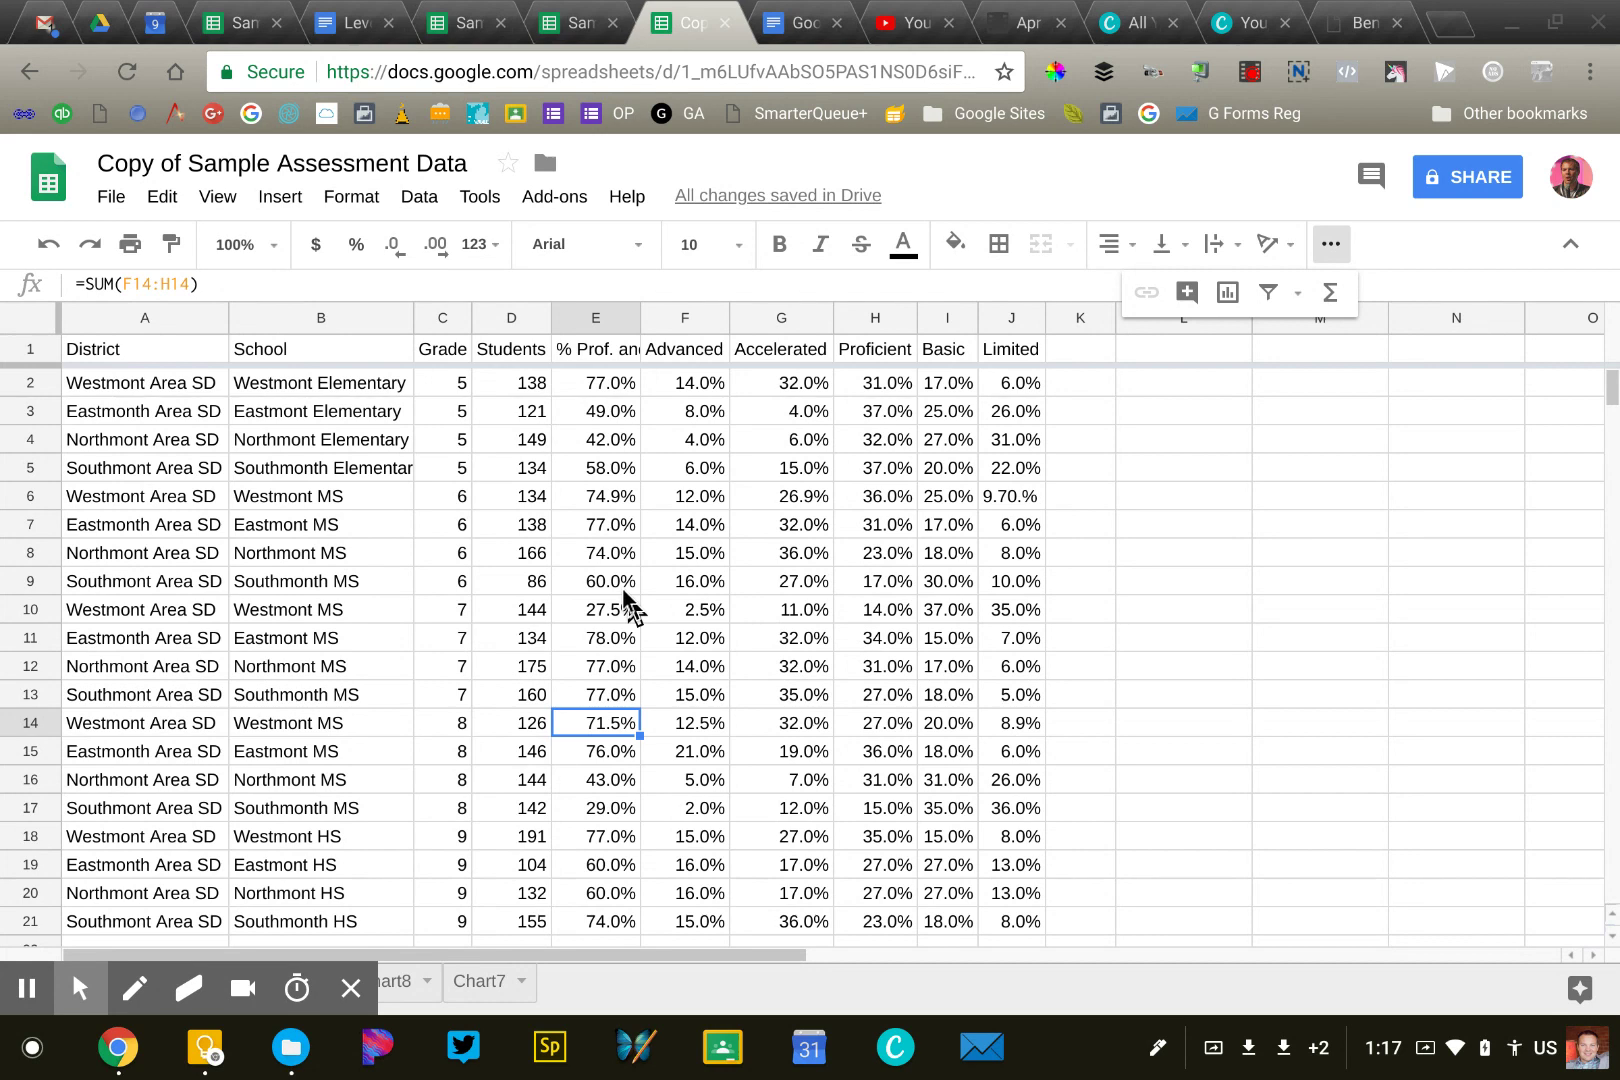
Open conditional formatting, discard the single-cell rule, and start a rule for column E.
left_click(216, 197)
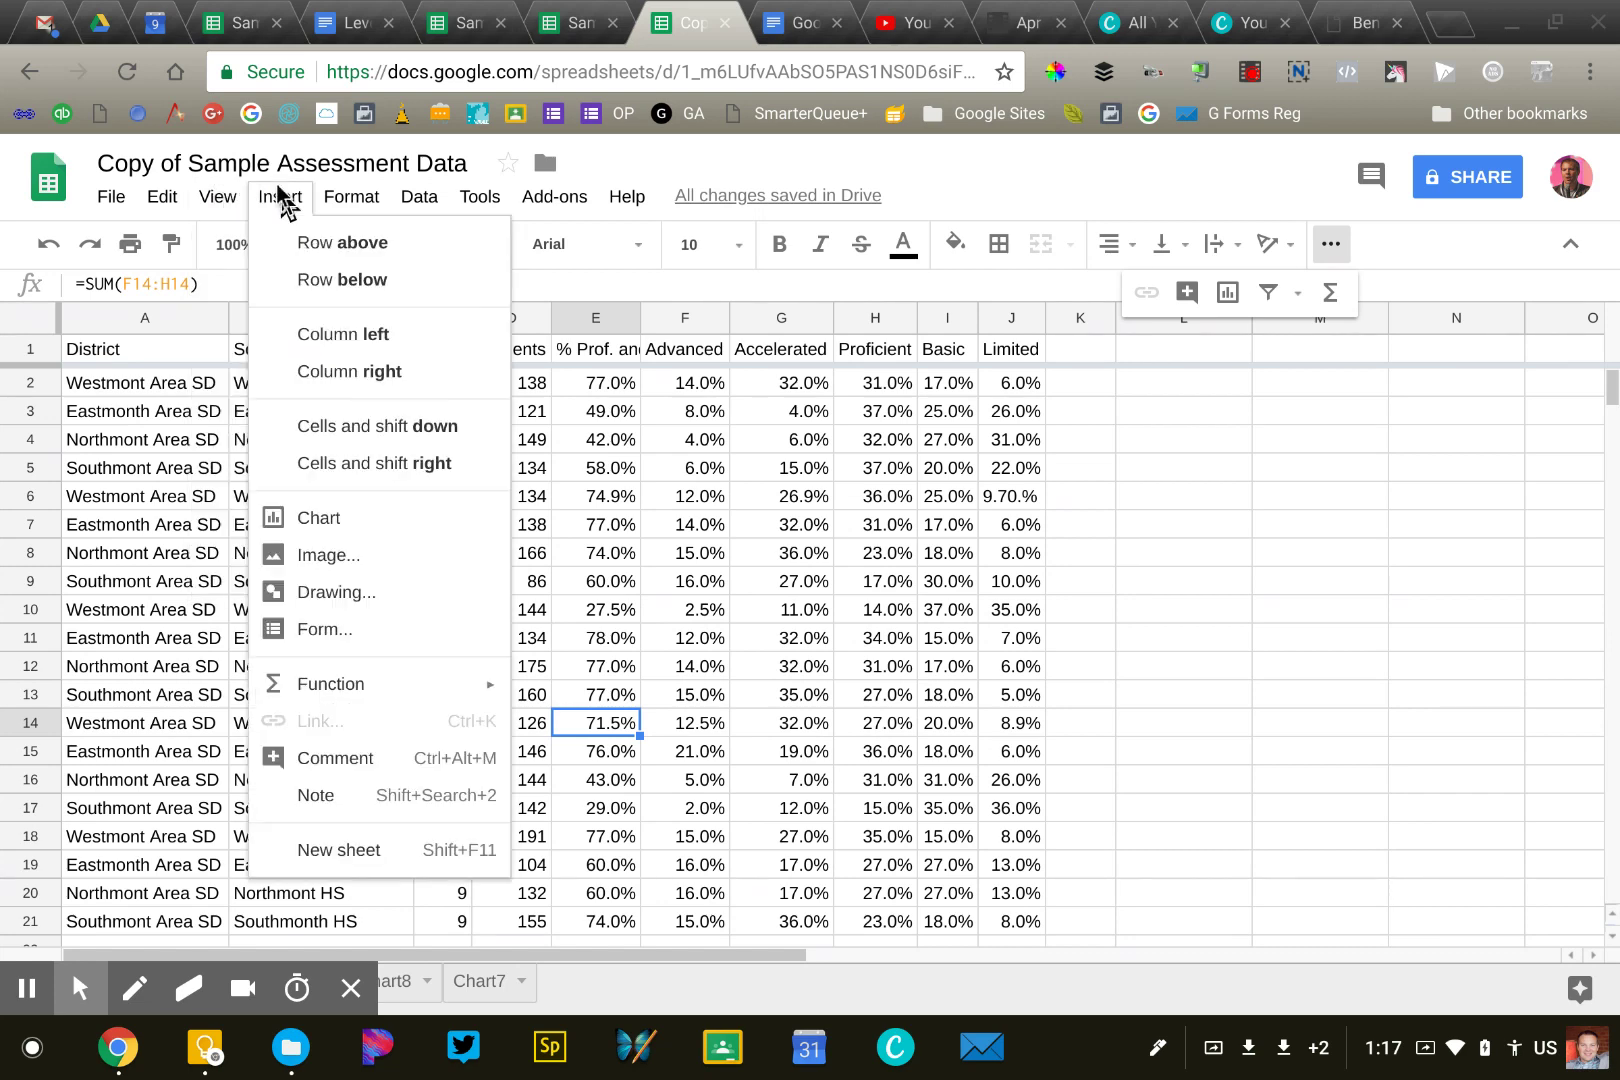
mouse_move(338, 198)
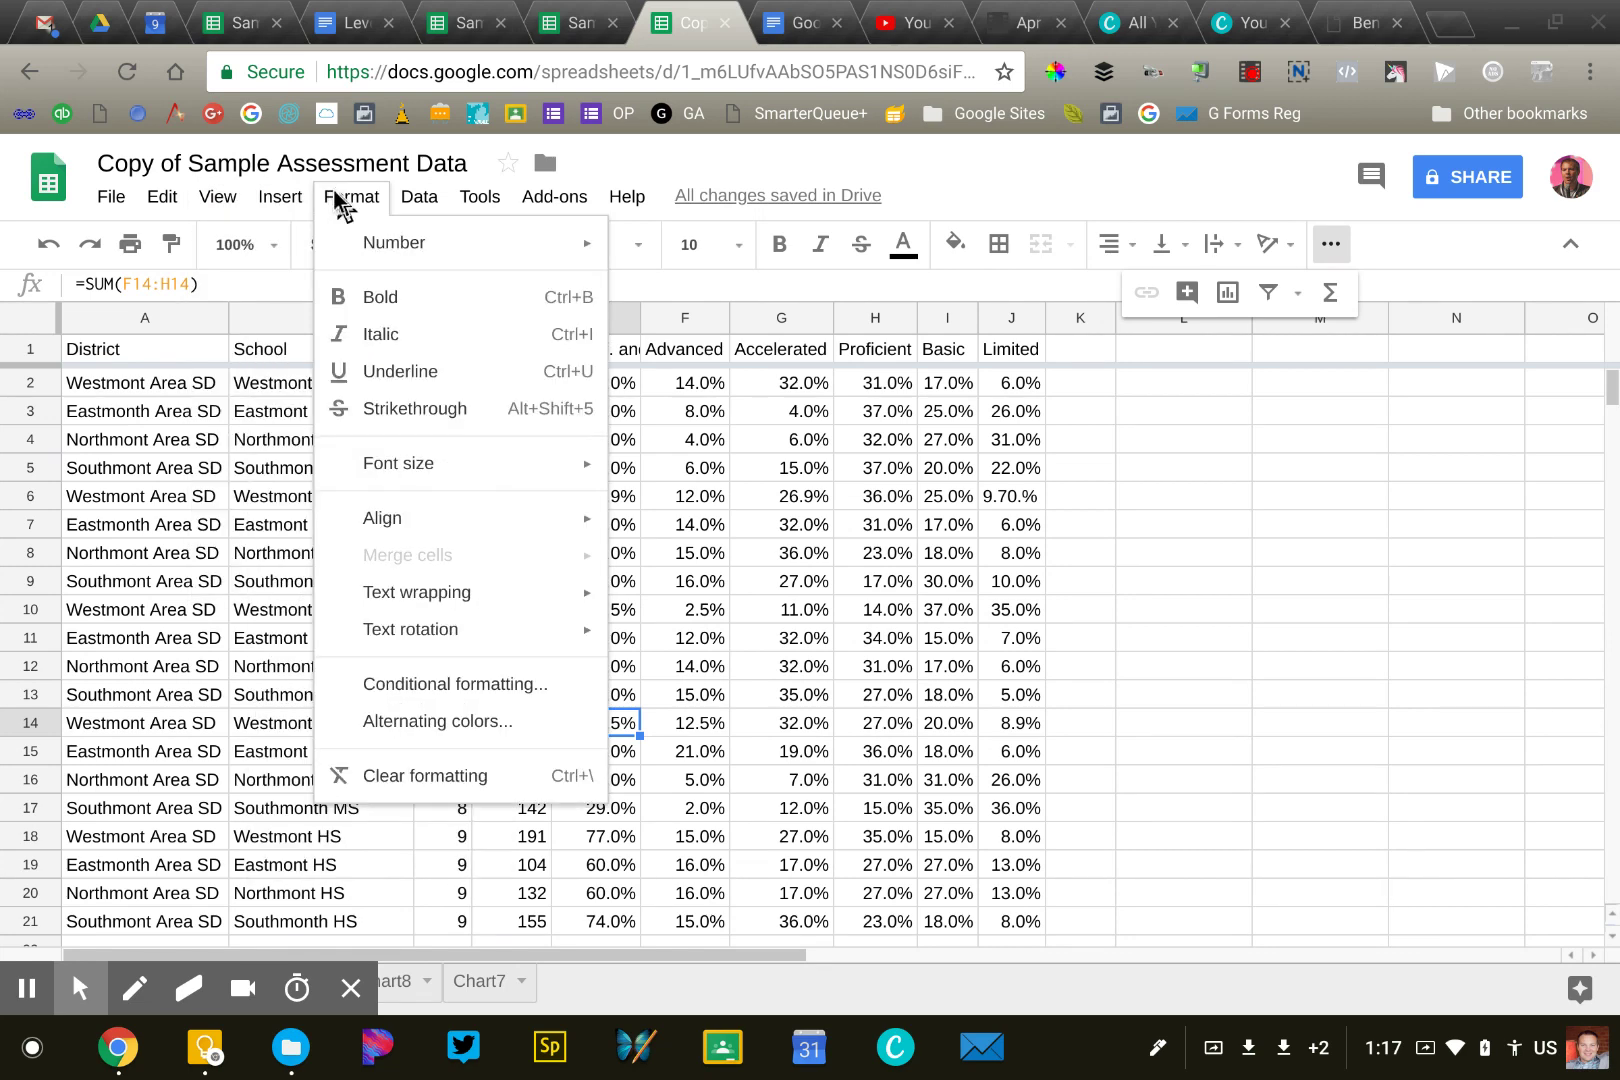
left_click(378, 688)
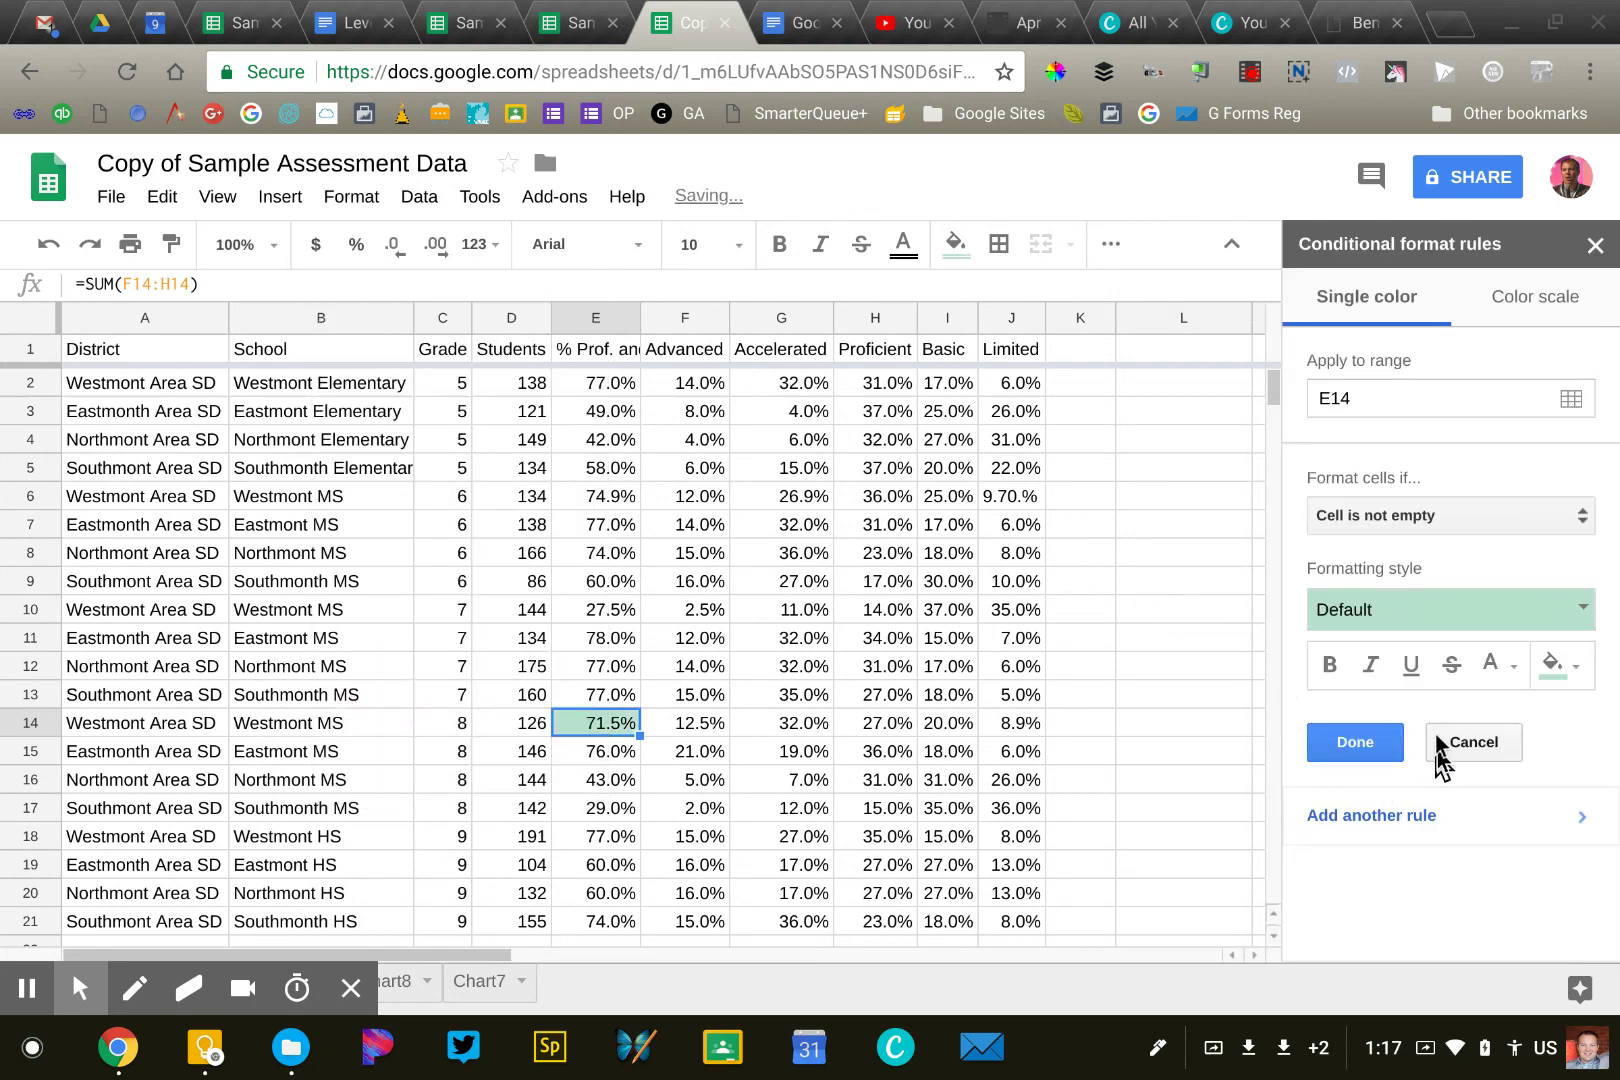
left_click(1440, 745)
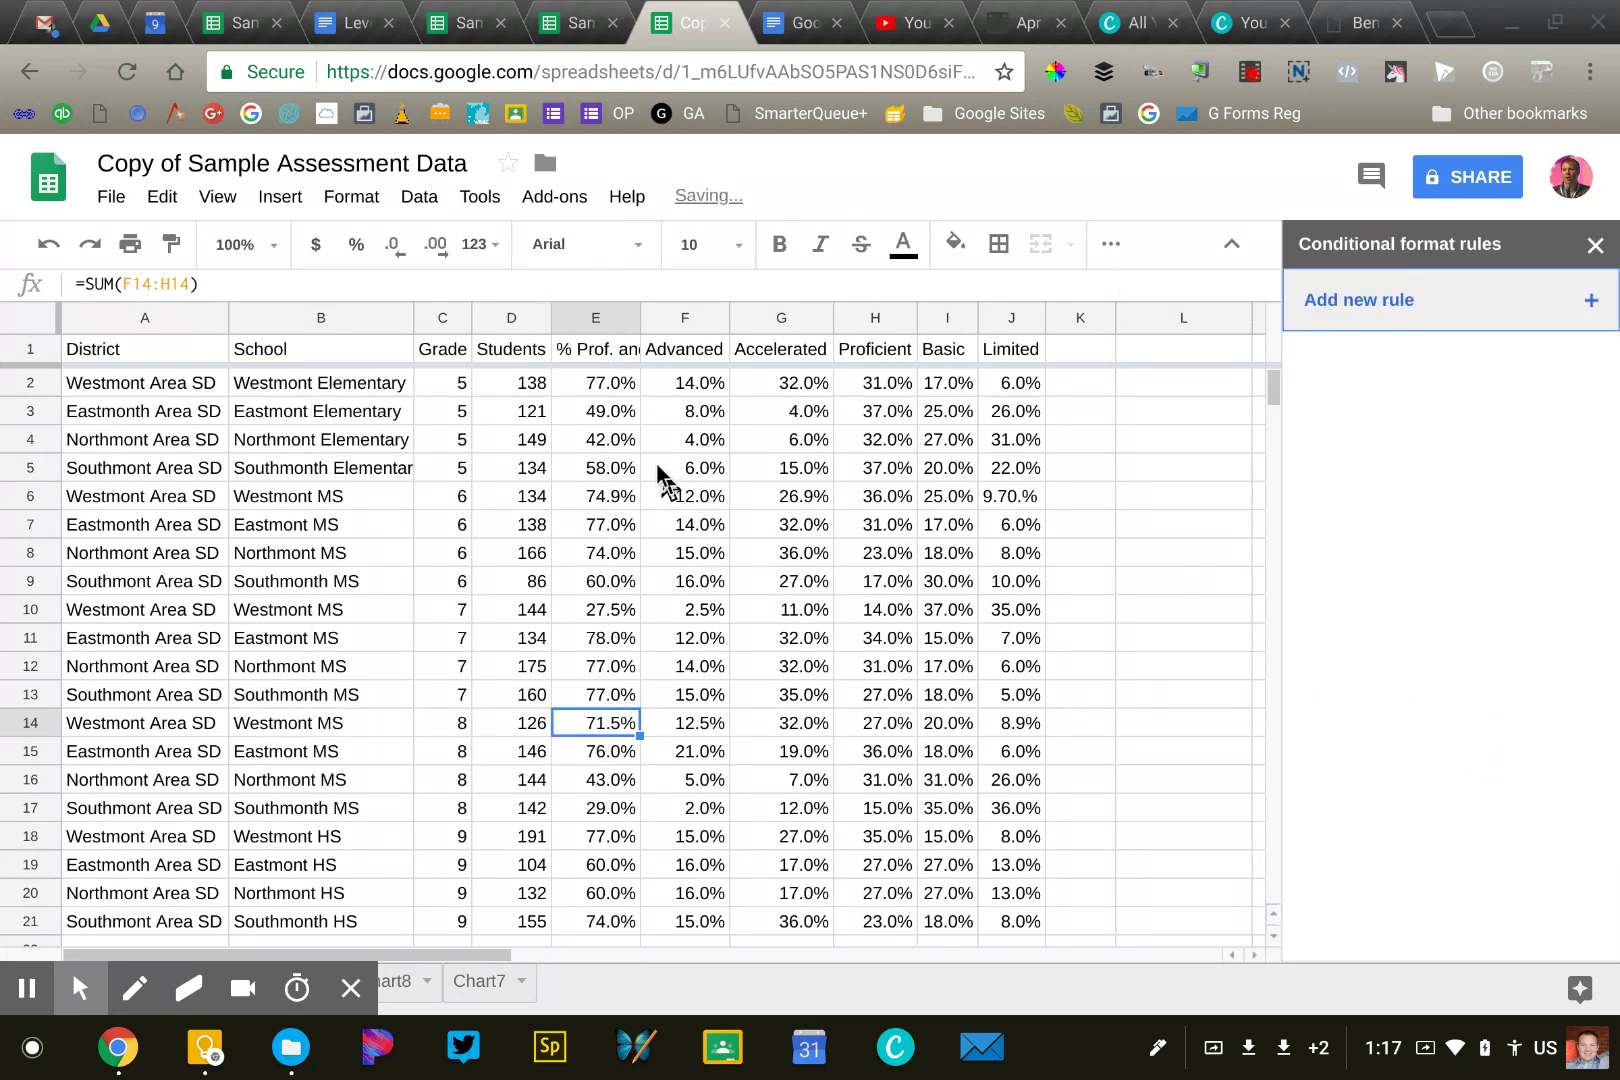
left_click(575, 318)
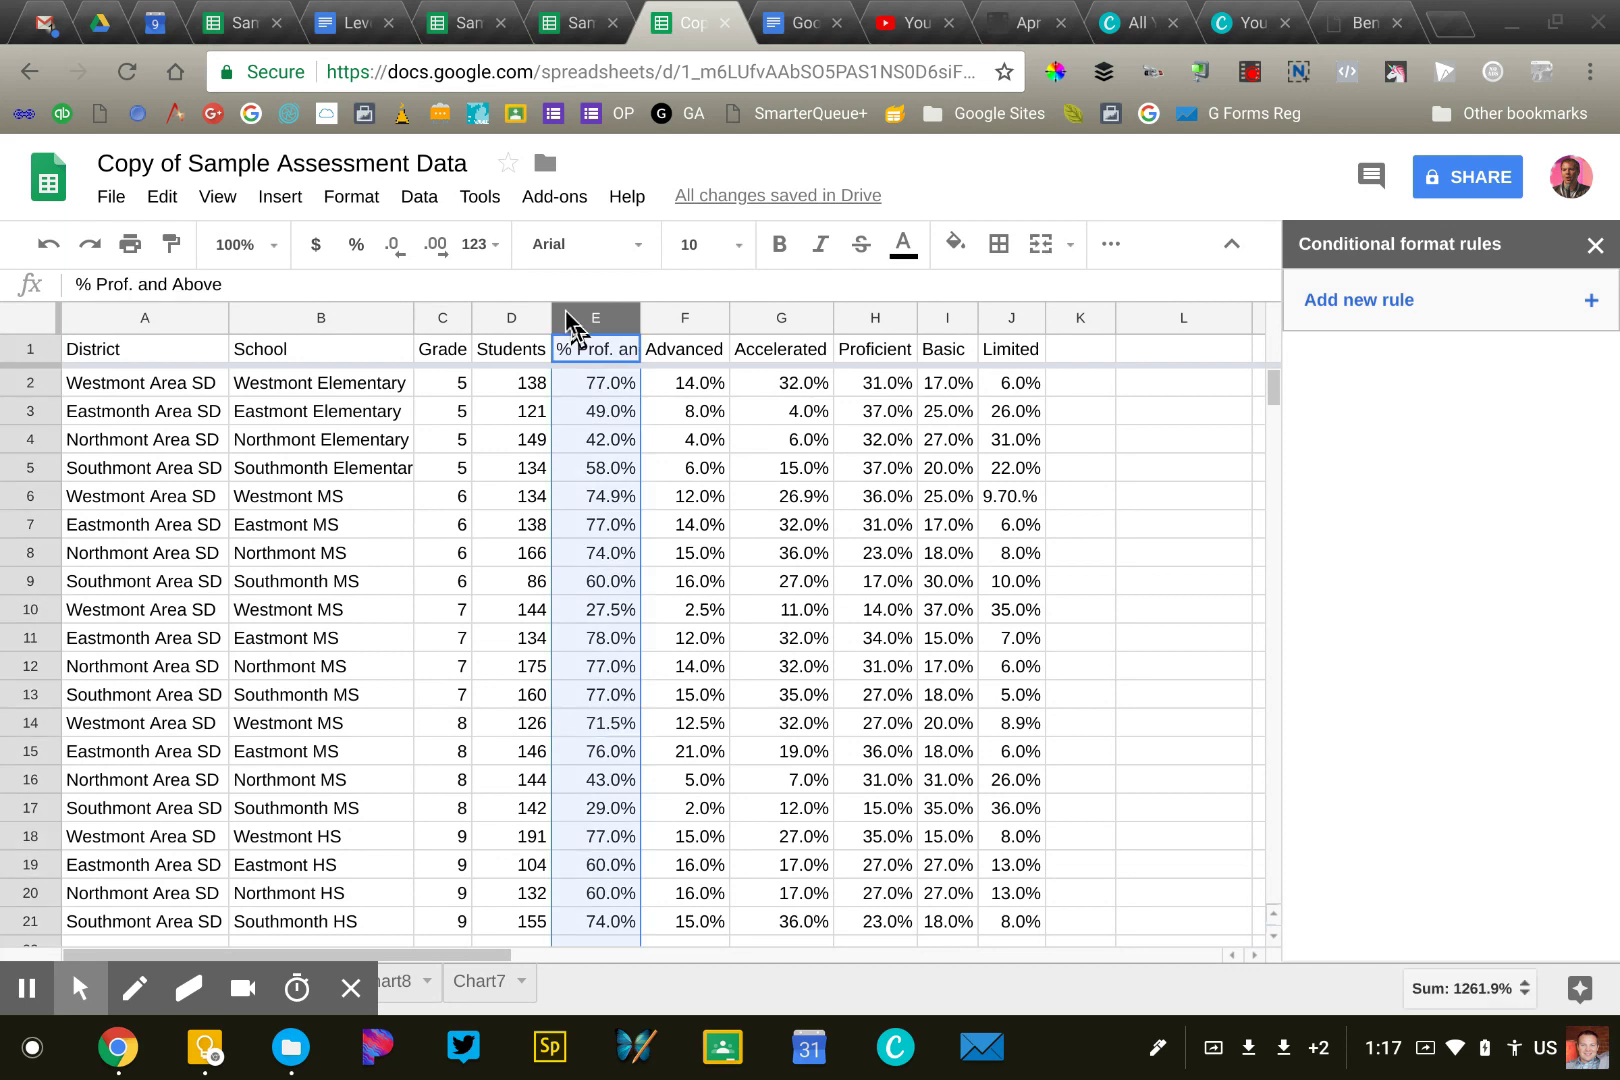
left_click(1447, 300)
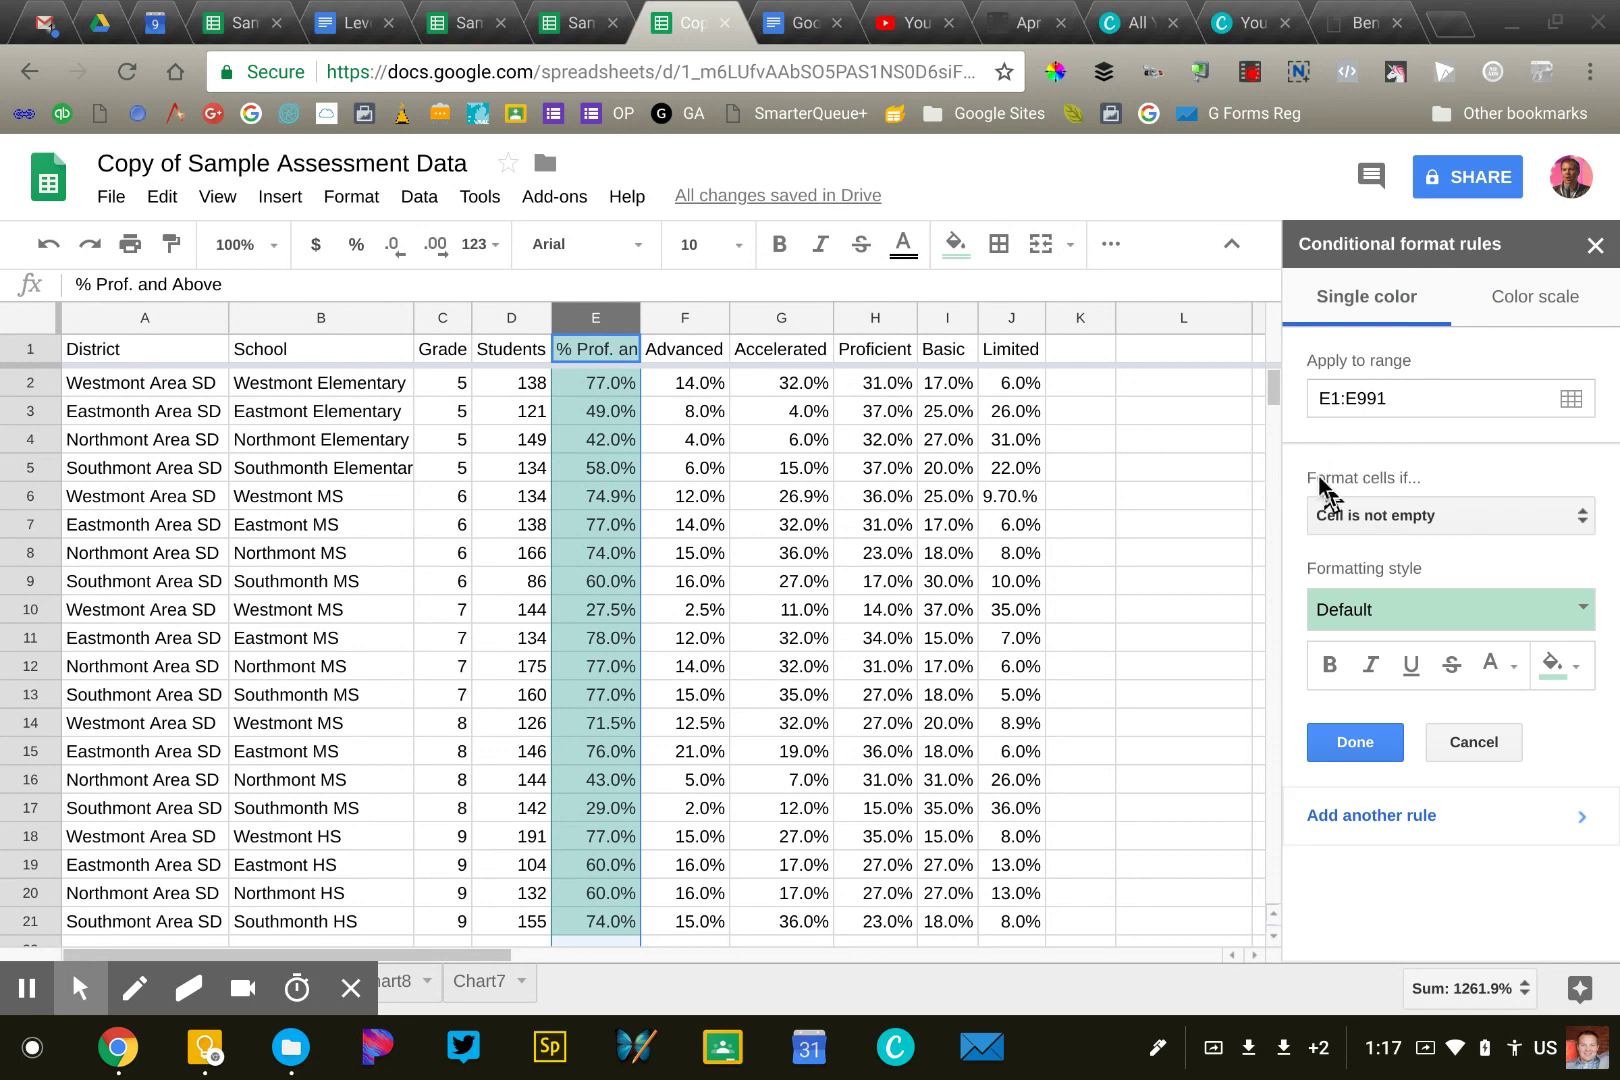
Add a rule shading E1:E991 values greater than or equal to 70% green.
left_click(1340, 515)
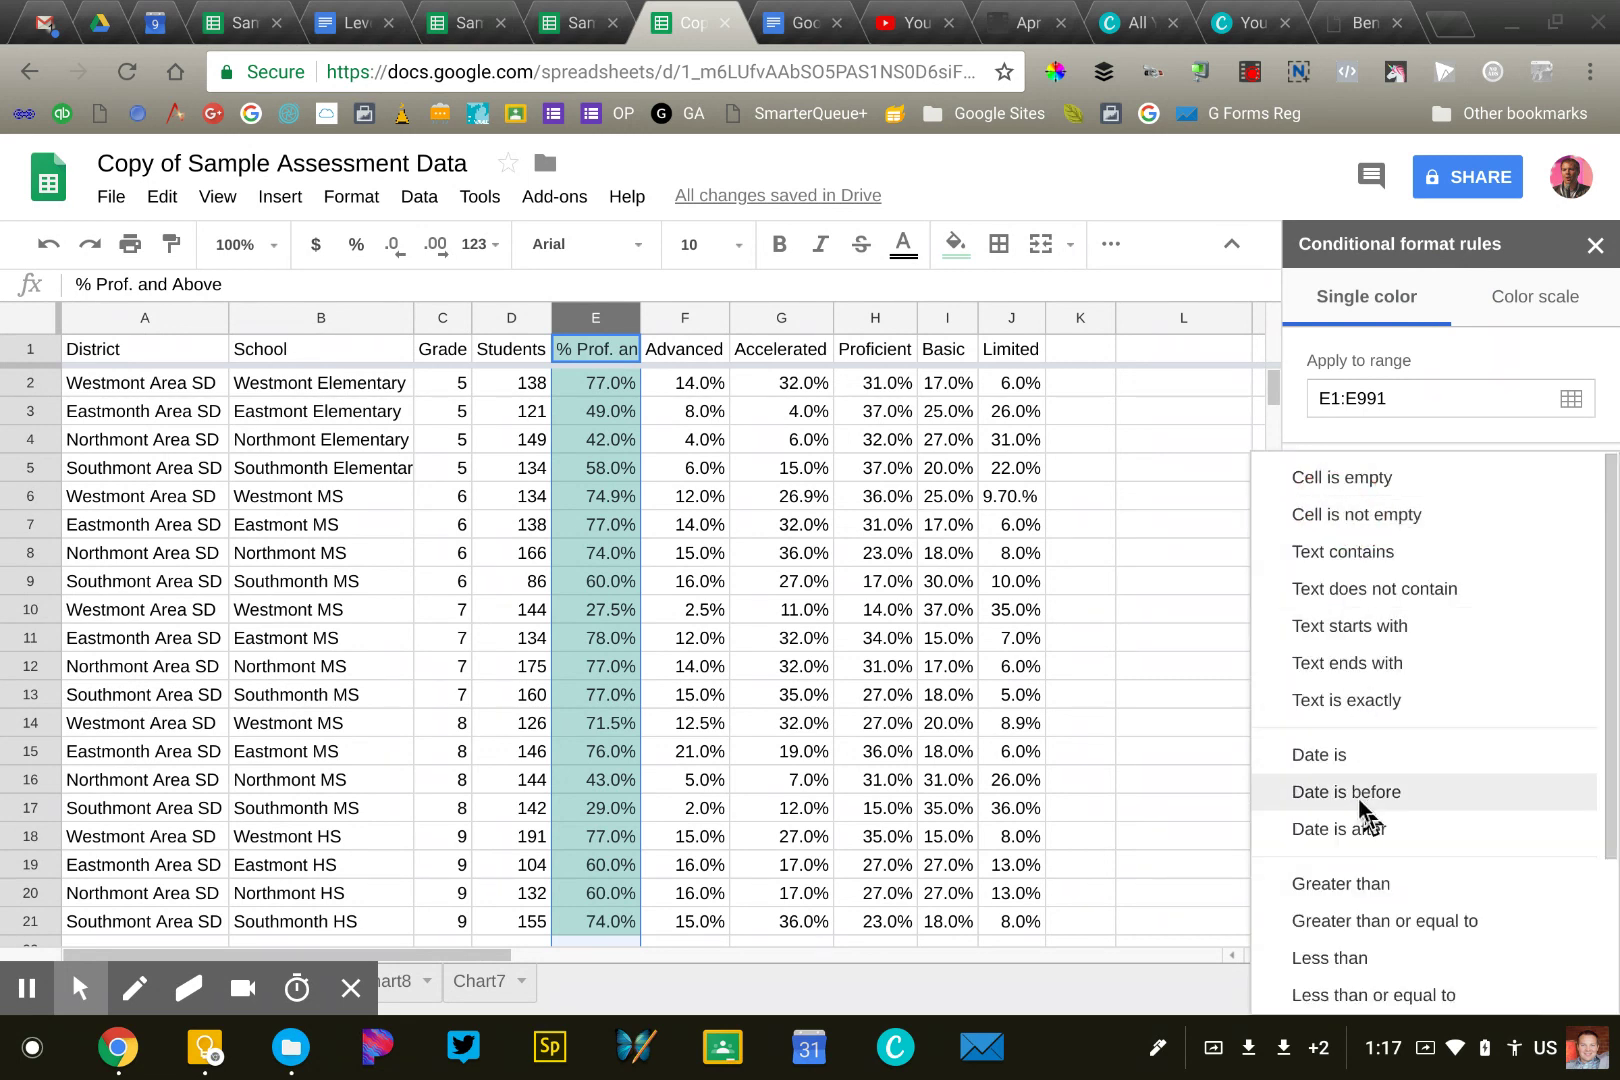
scroll(1358, 799, "down", 3)
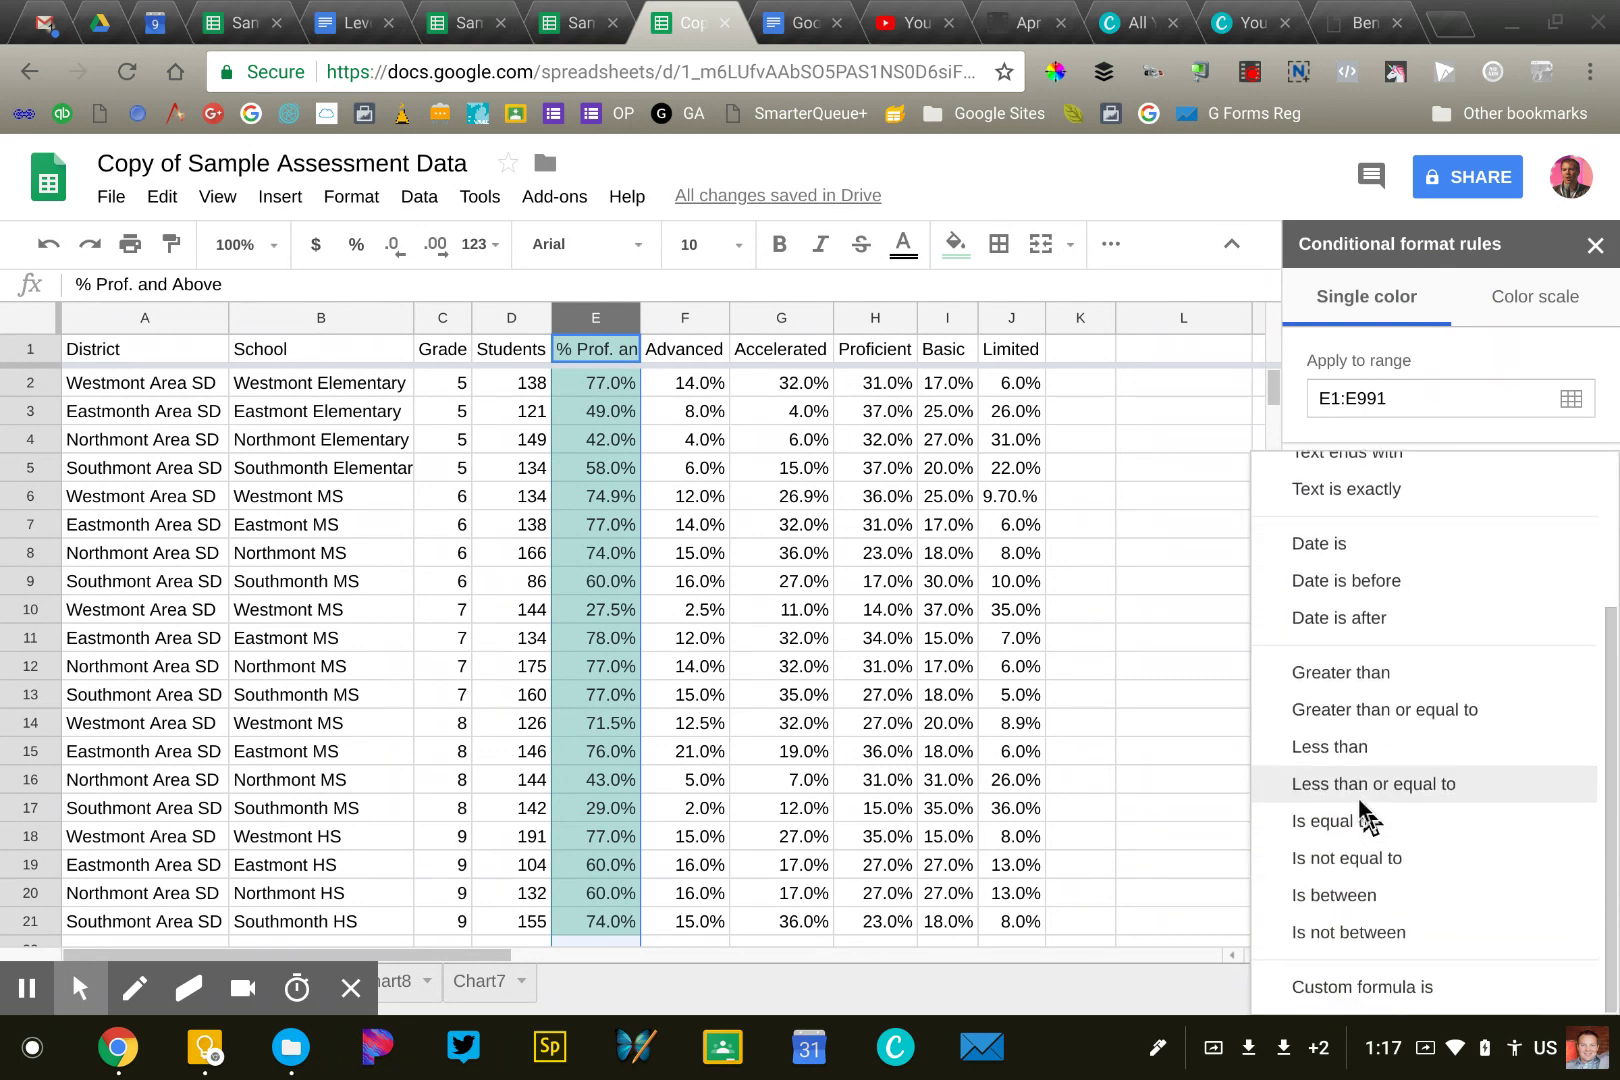
left_click(1354, 707)
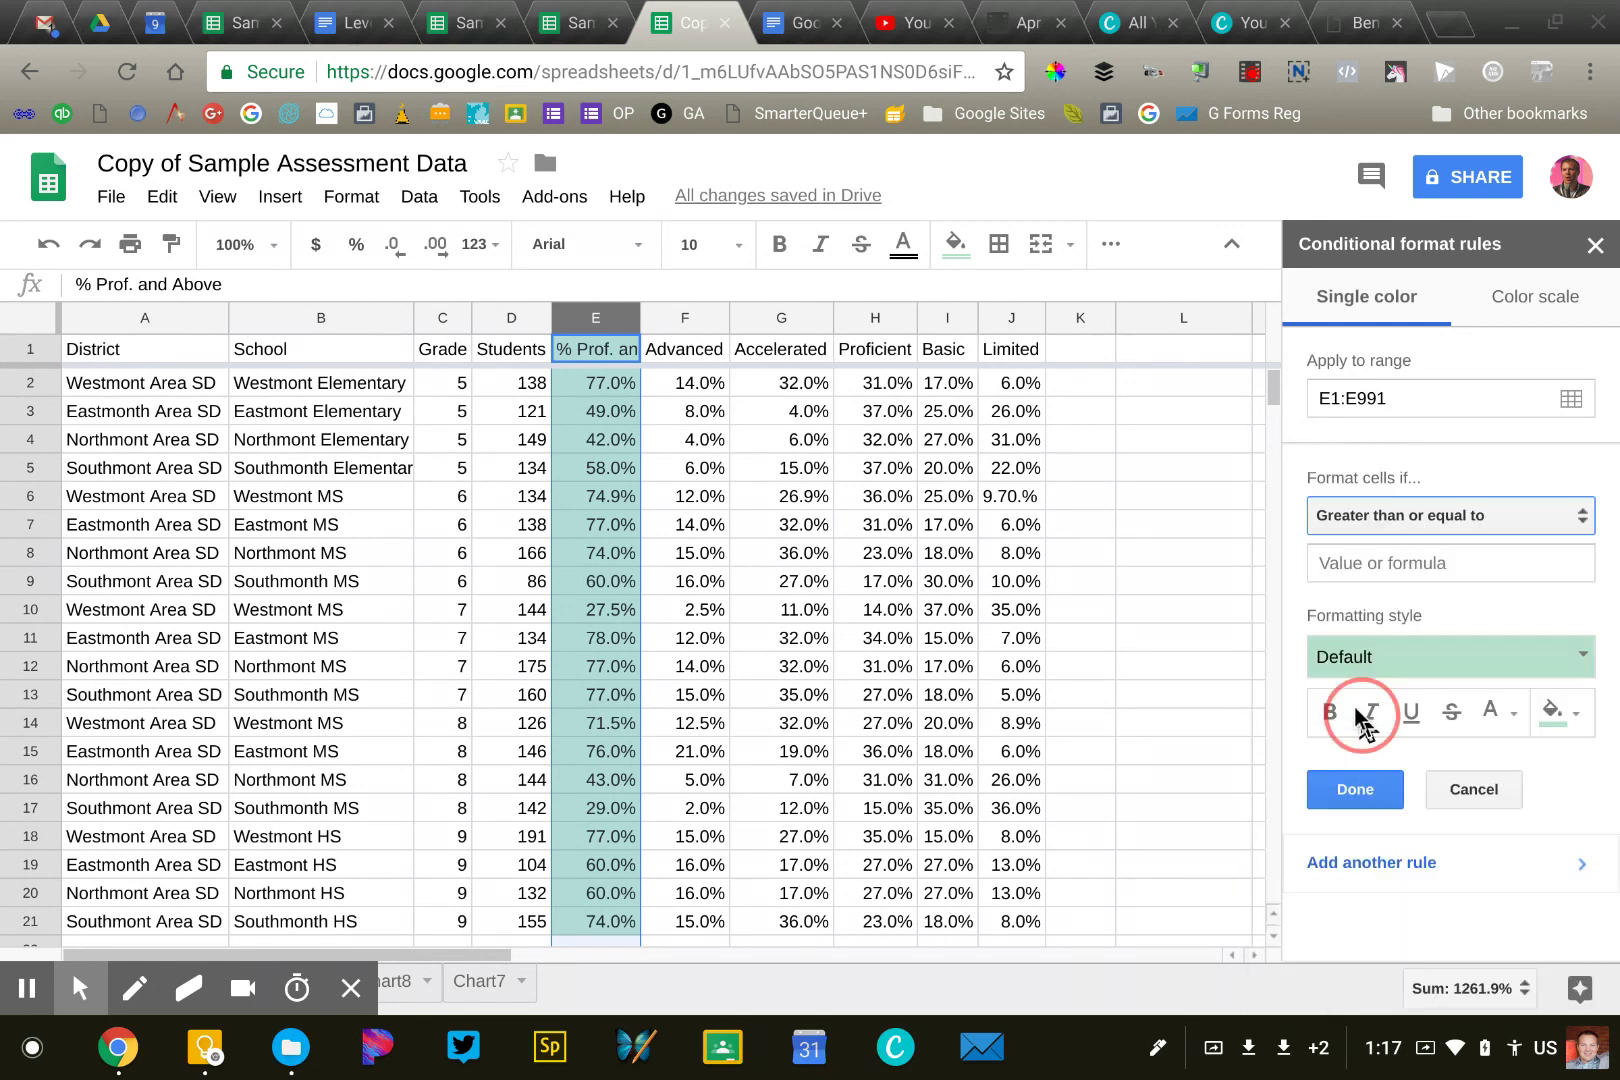
left_click(1362, 570)
type("70")
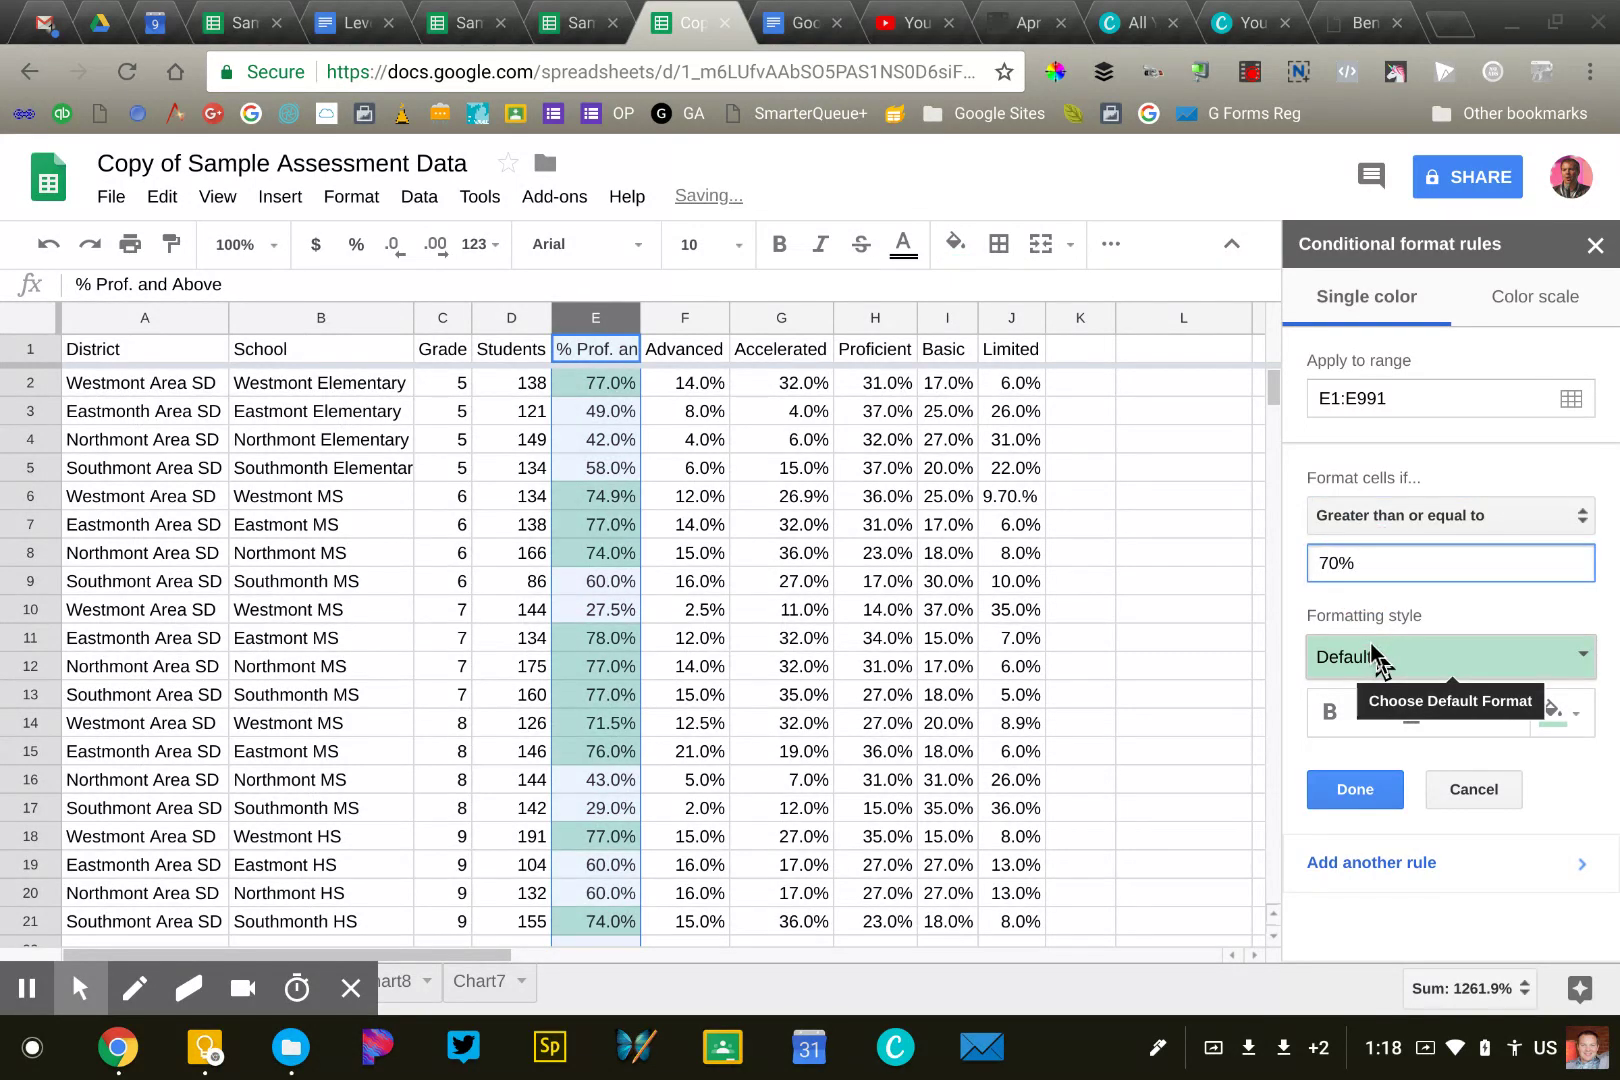
left_click(1360, 789)
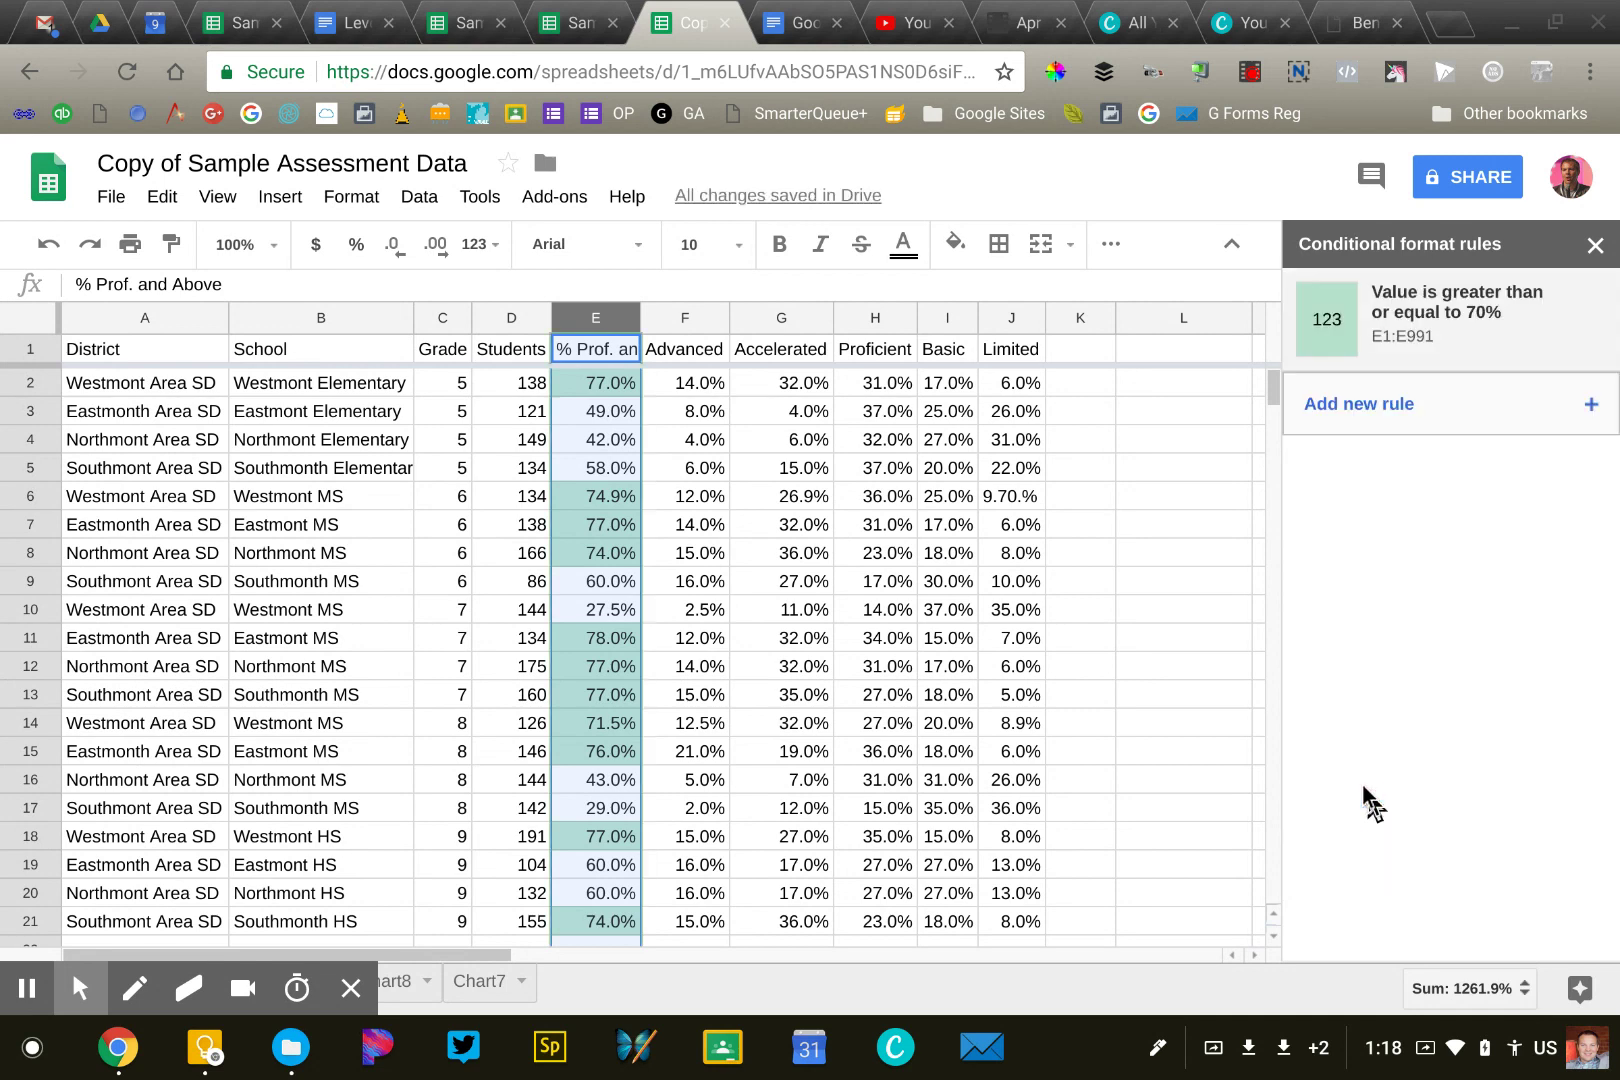
Add a rule shading E1:E991 values between 40% and 70% yellow.
left_click(1358, 401)
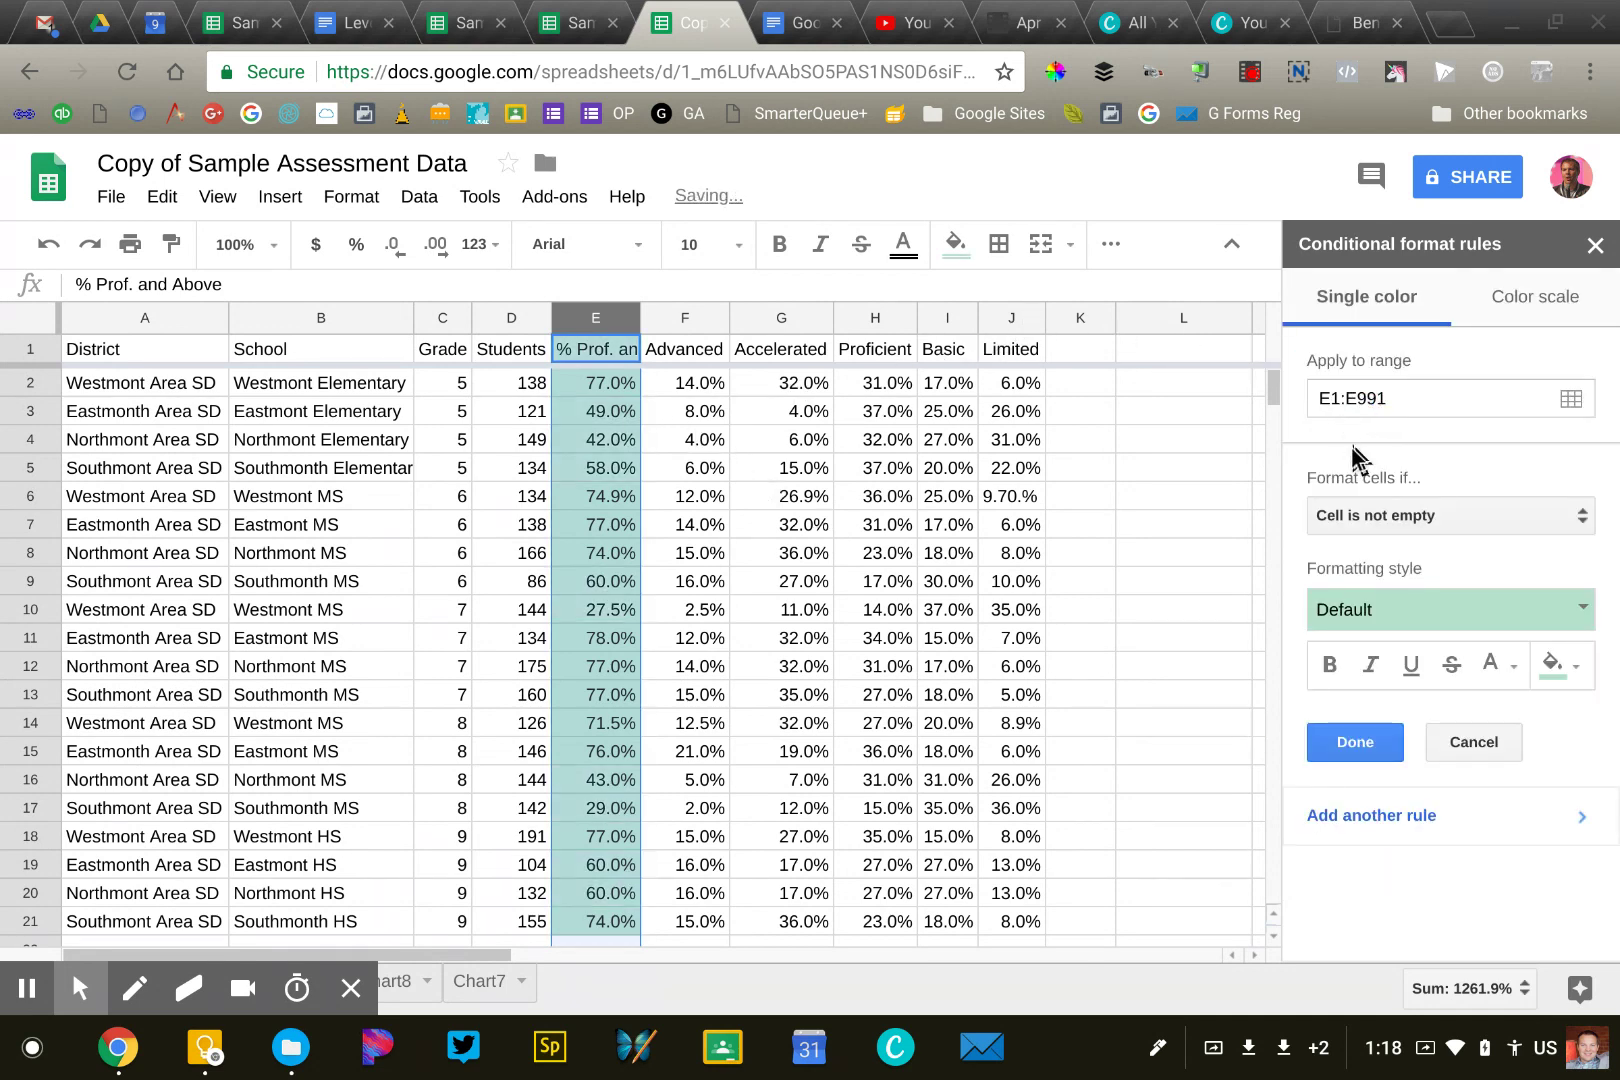
left_click(1370, 515)
scroll(1400, 710, "down", 2)
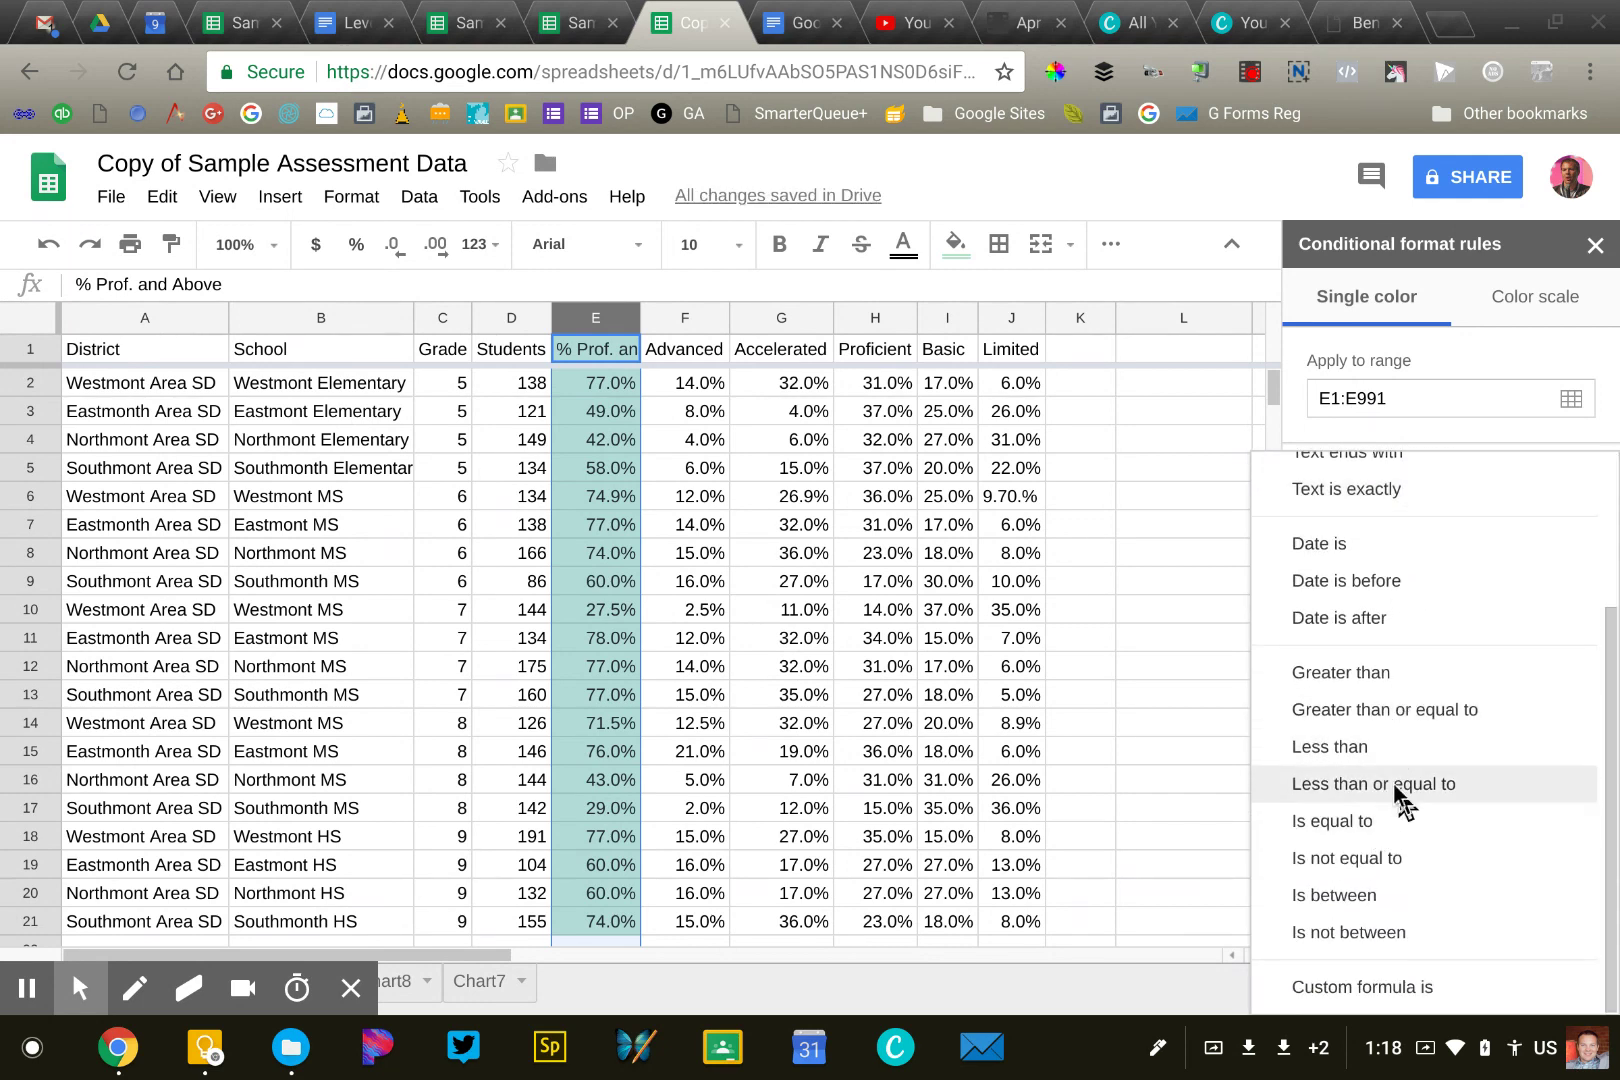
left_click(1395, 898)
left_click(1374, 570)
type("40%")
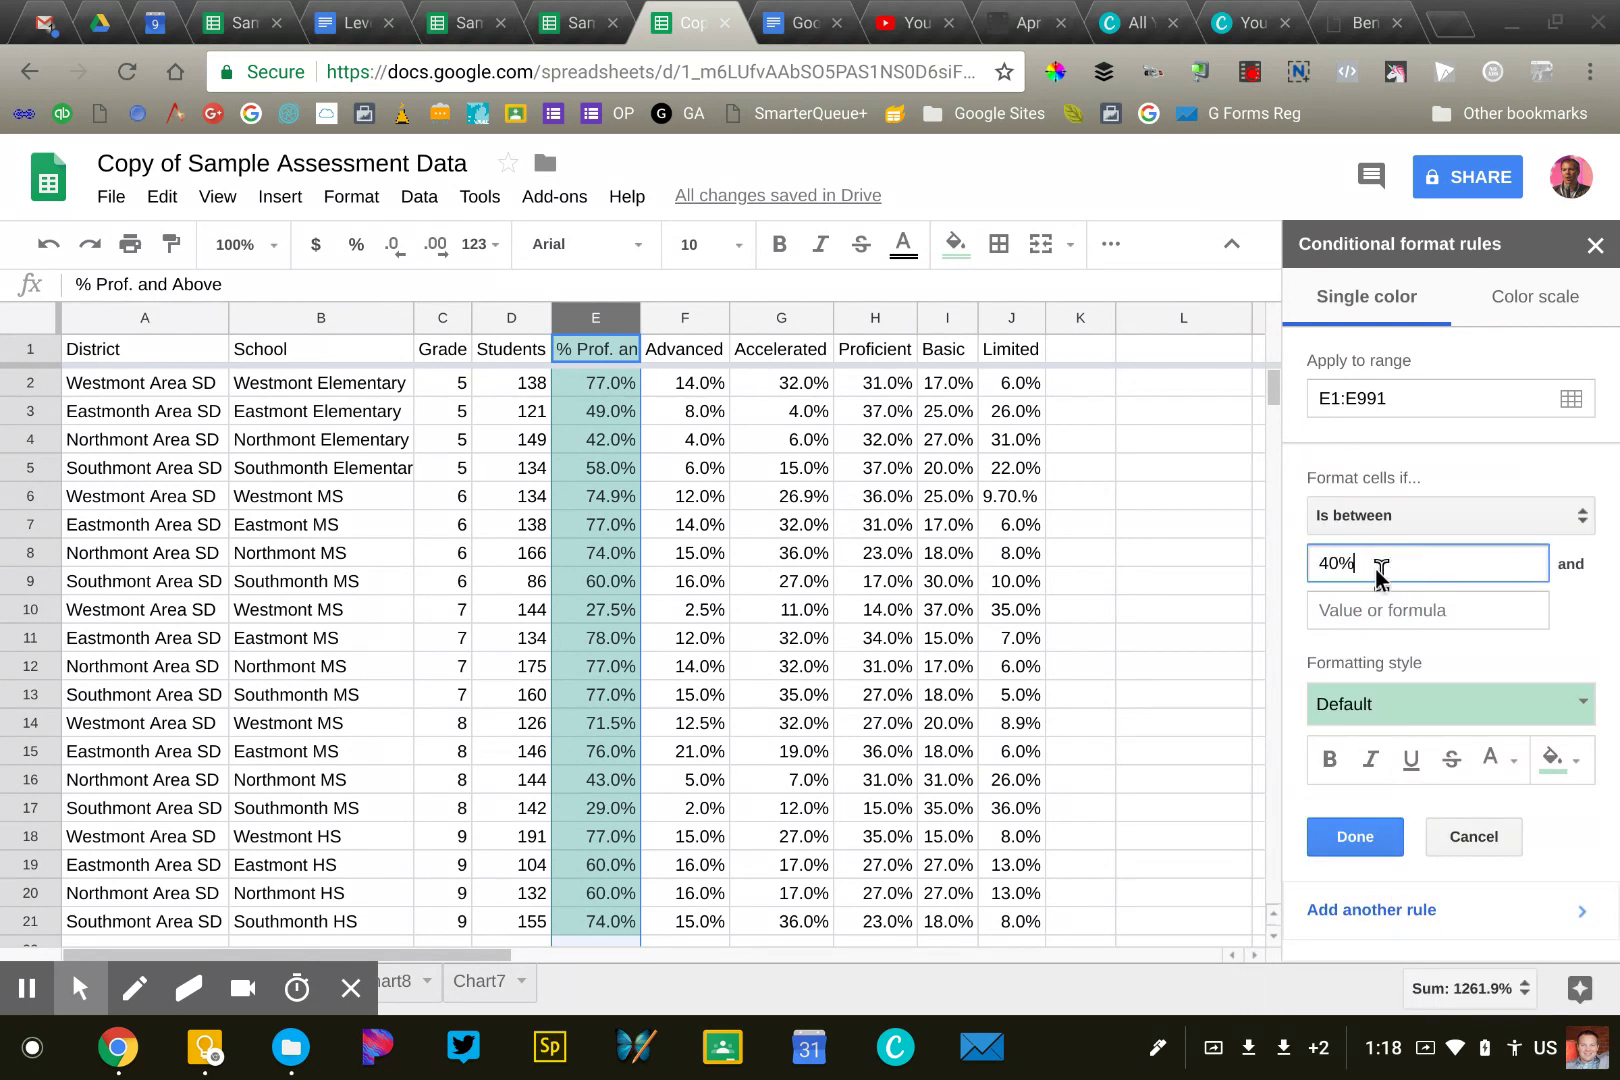
left_click(1355, 610)
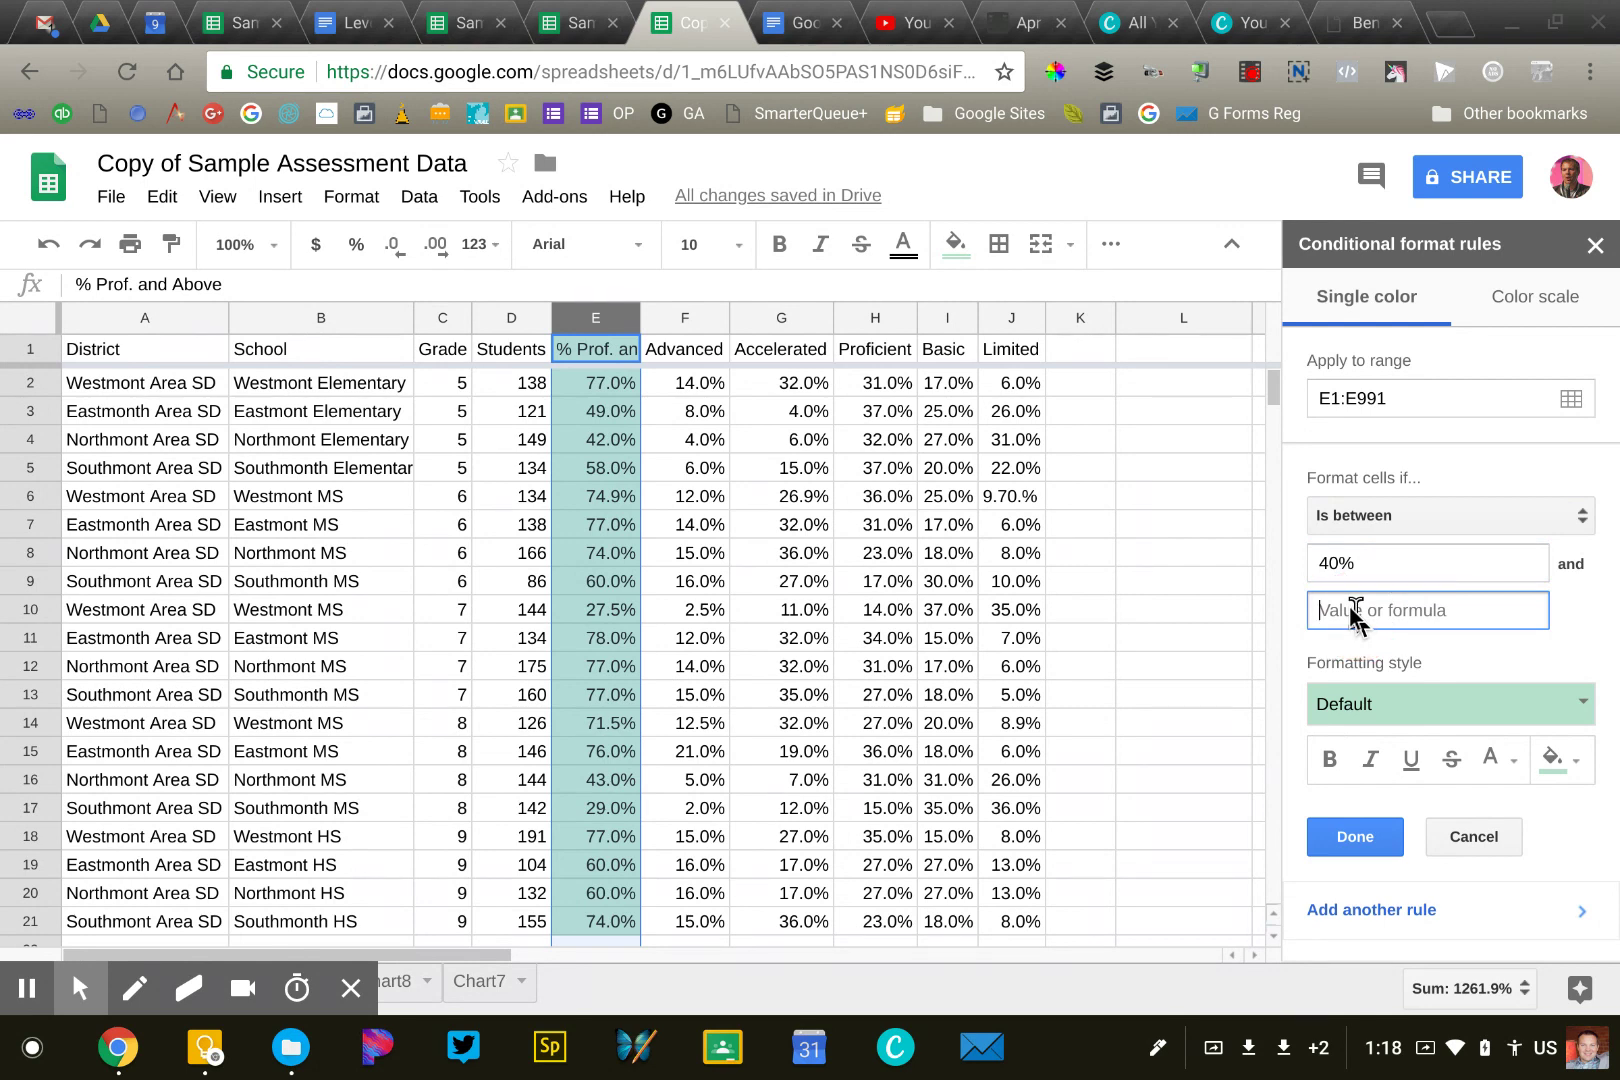
type("70%")
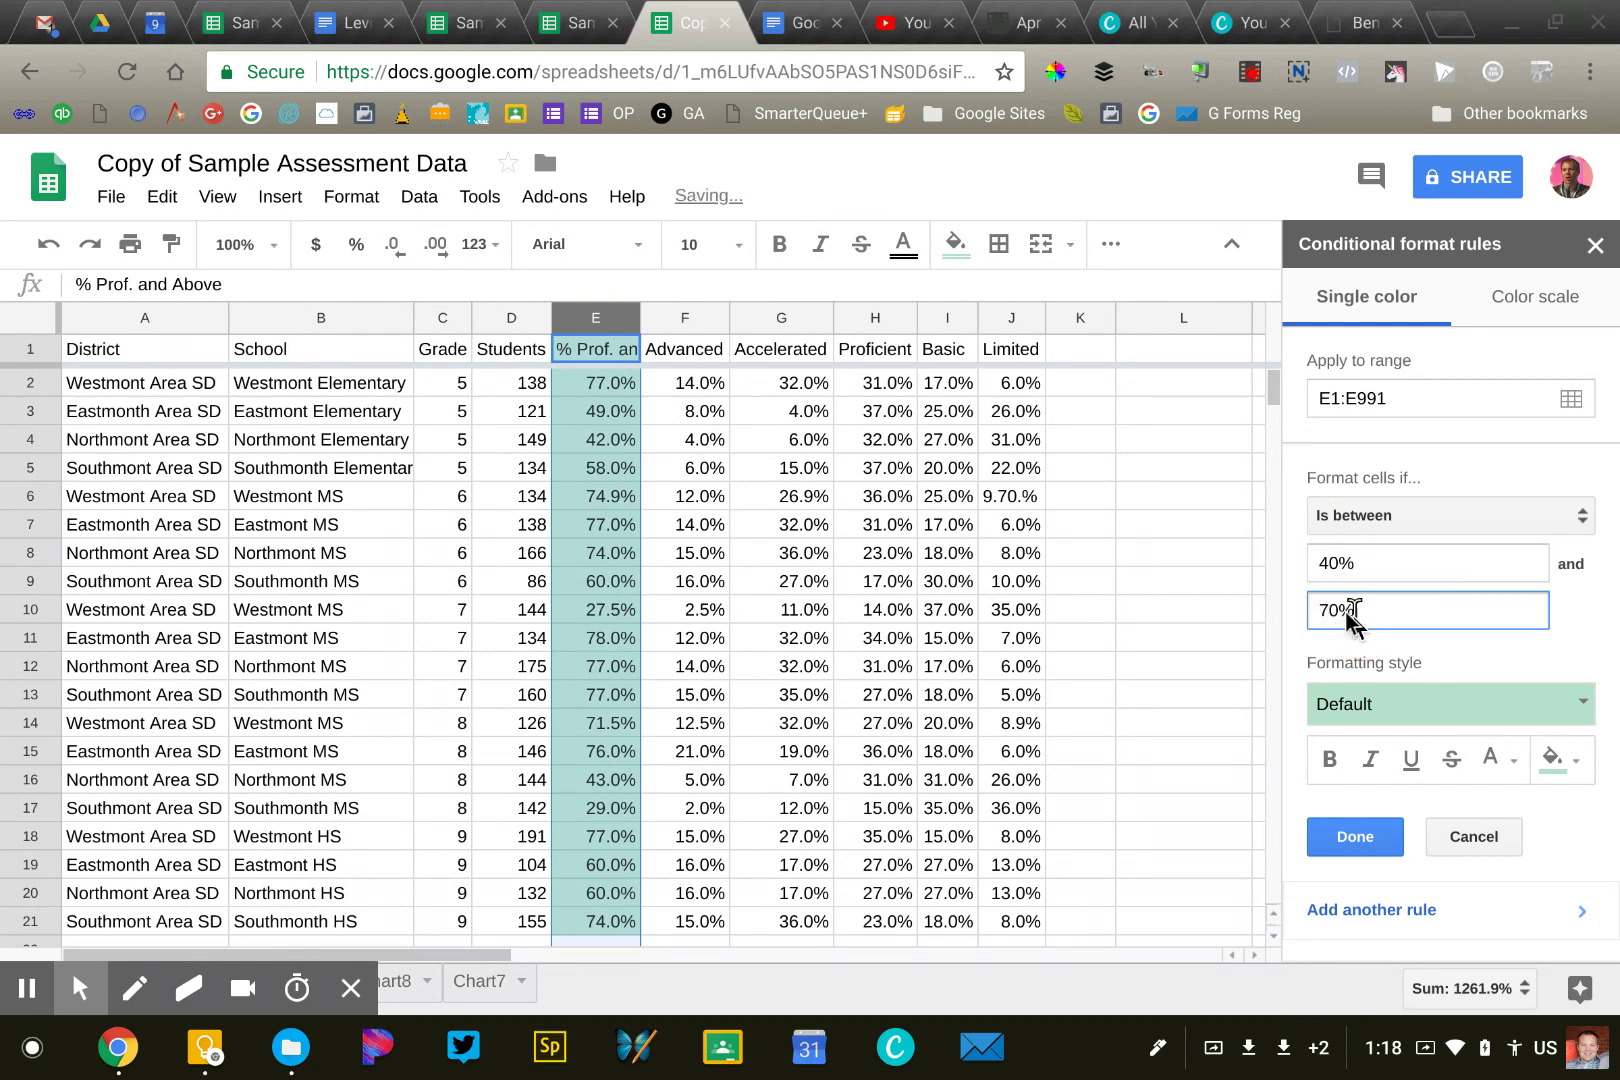
left_click(1436, 700)
left_click(1436, 759)
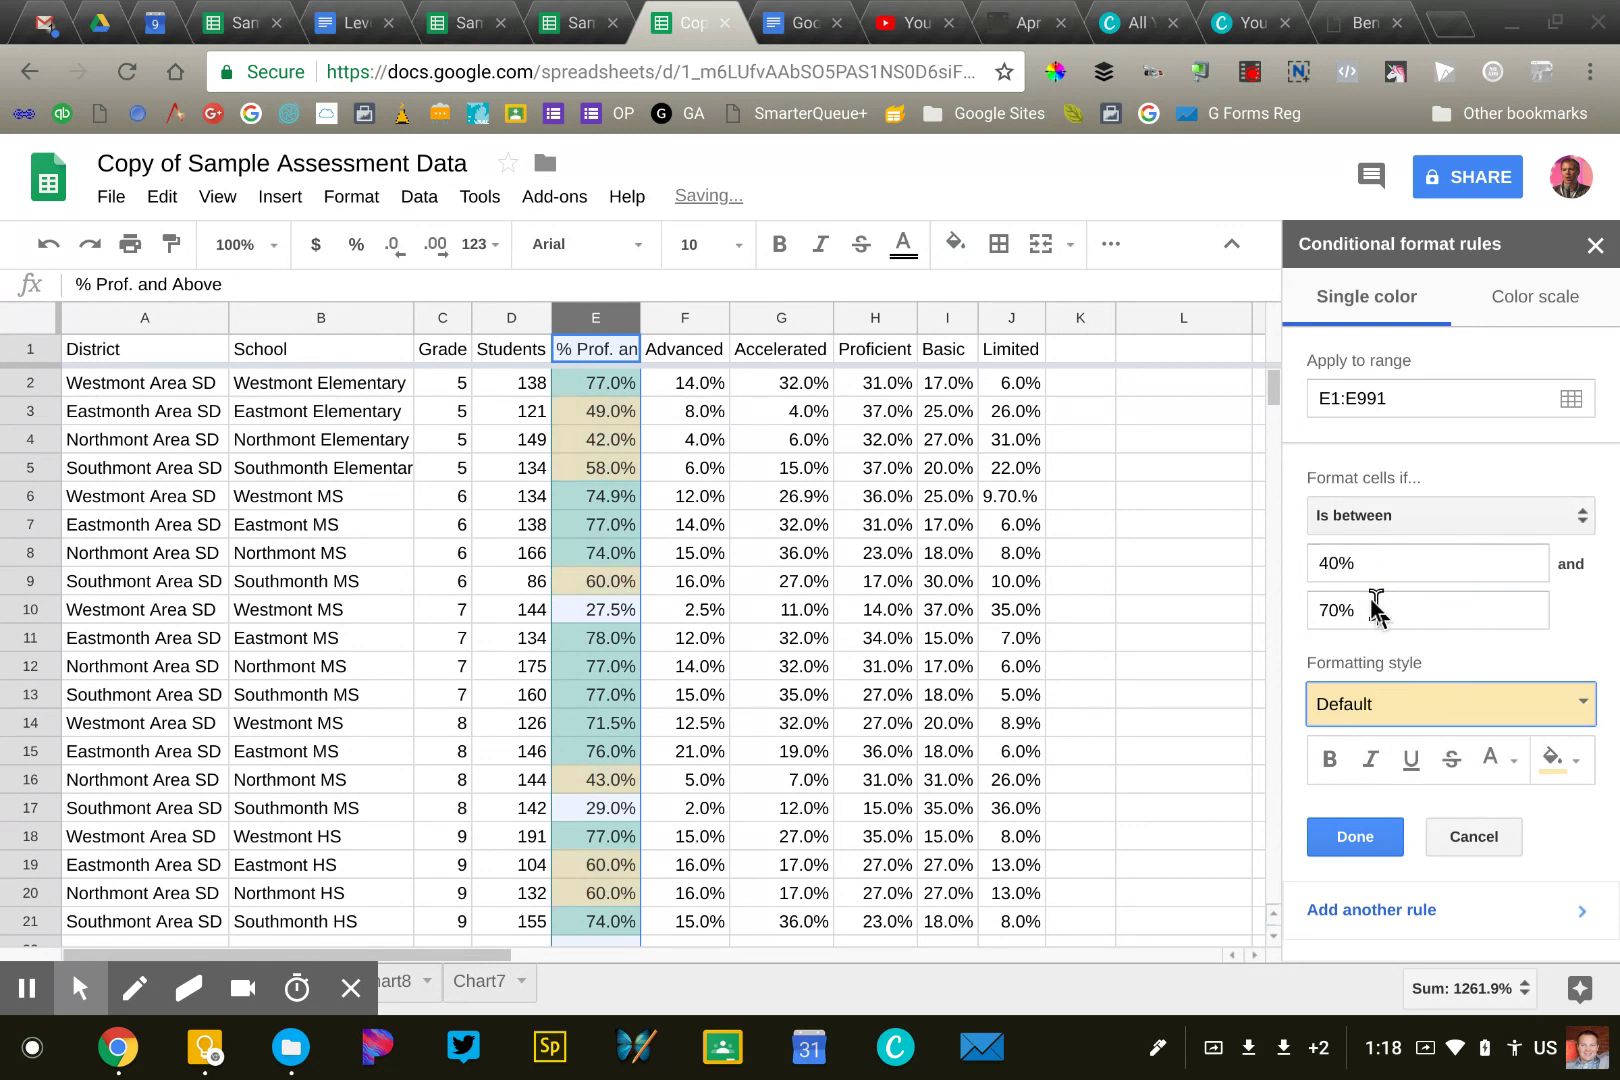
left_click(1372, 838)
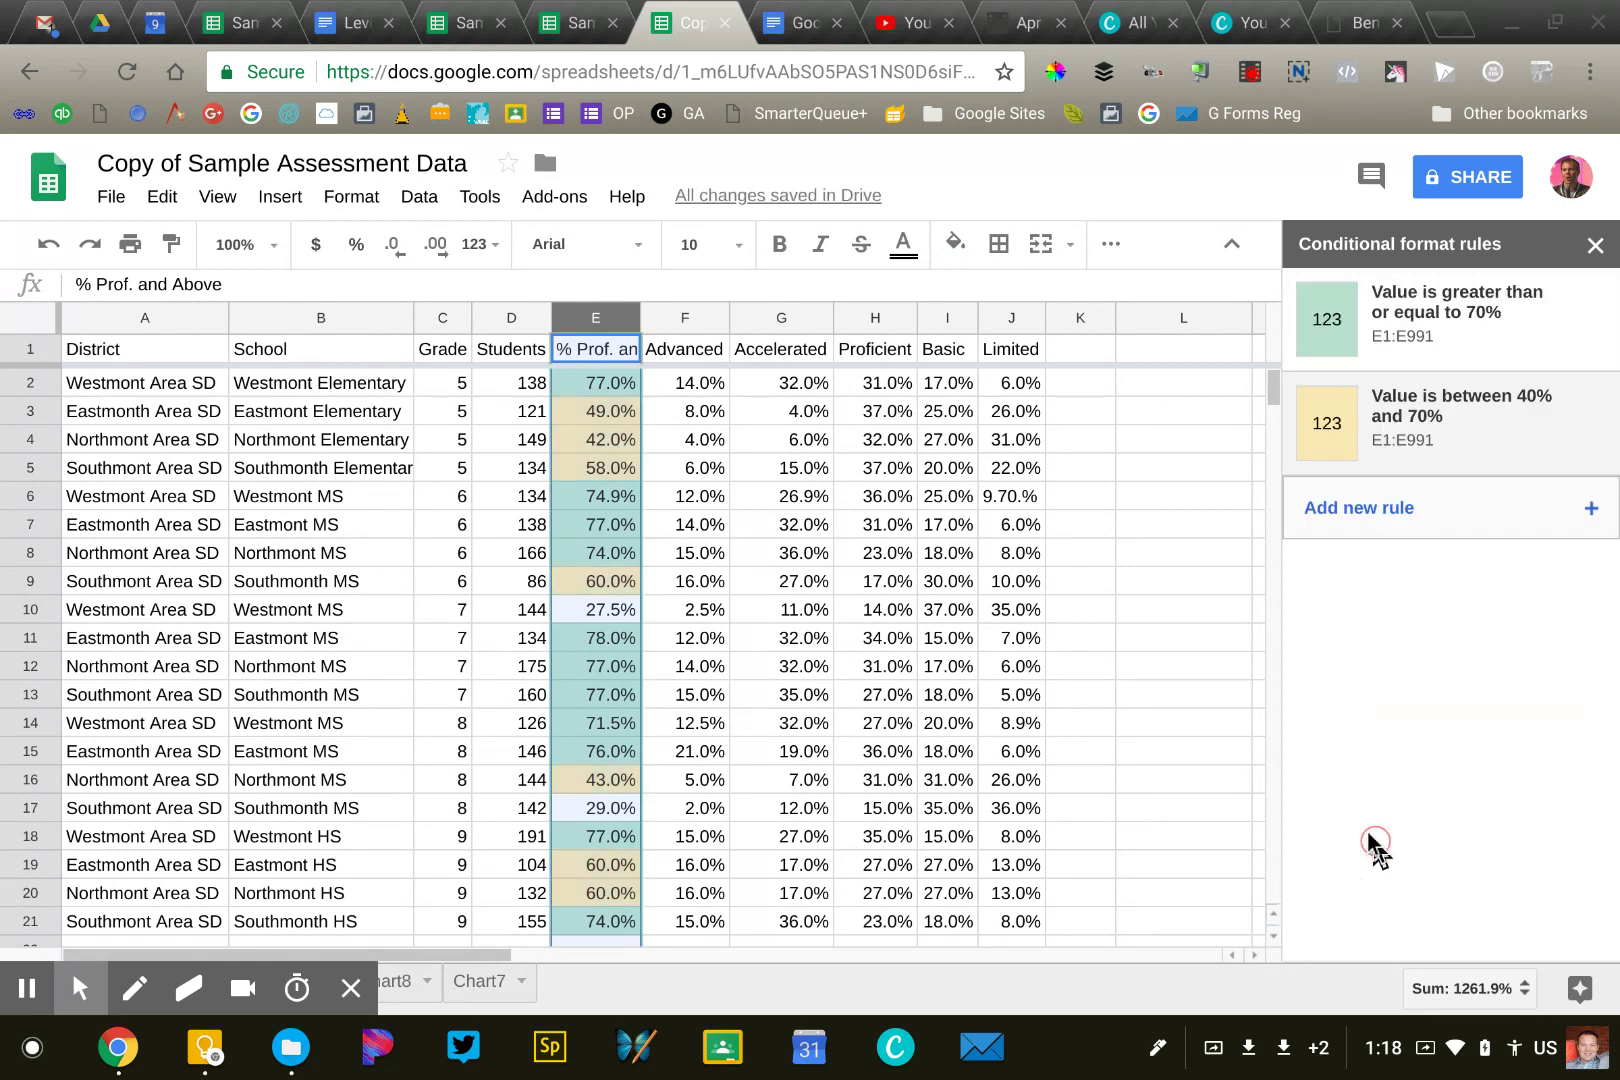
Add a rule shading E1:E991 values less than 40% red.
left_click(1387, 500)
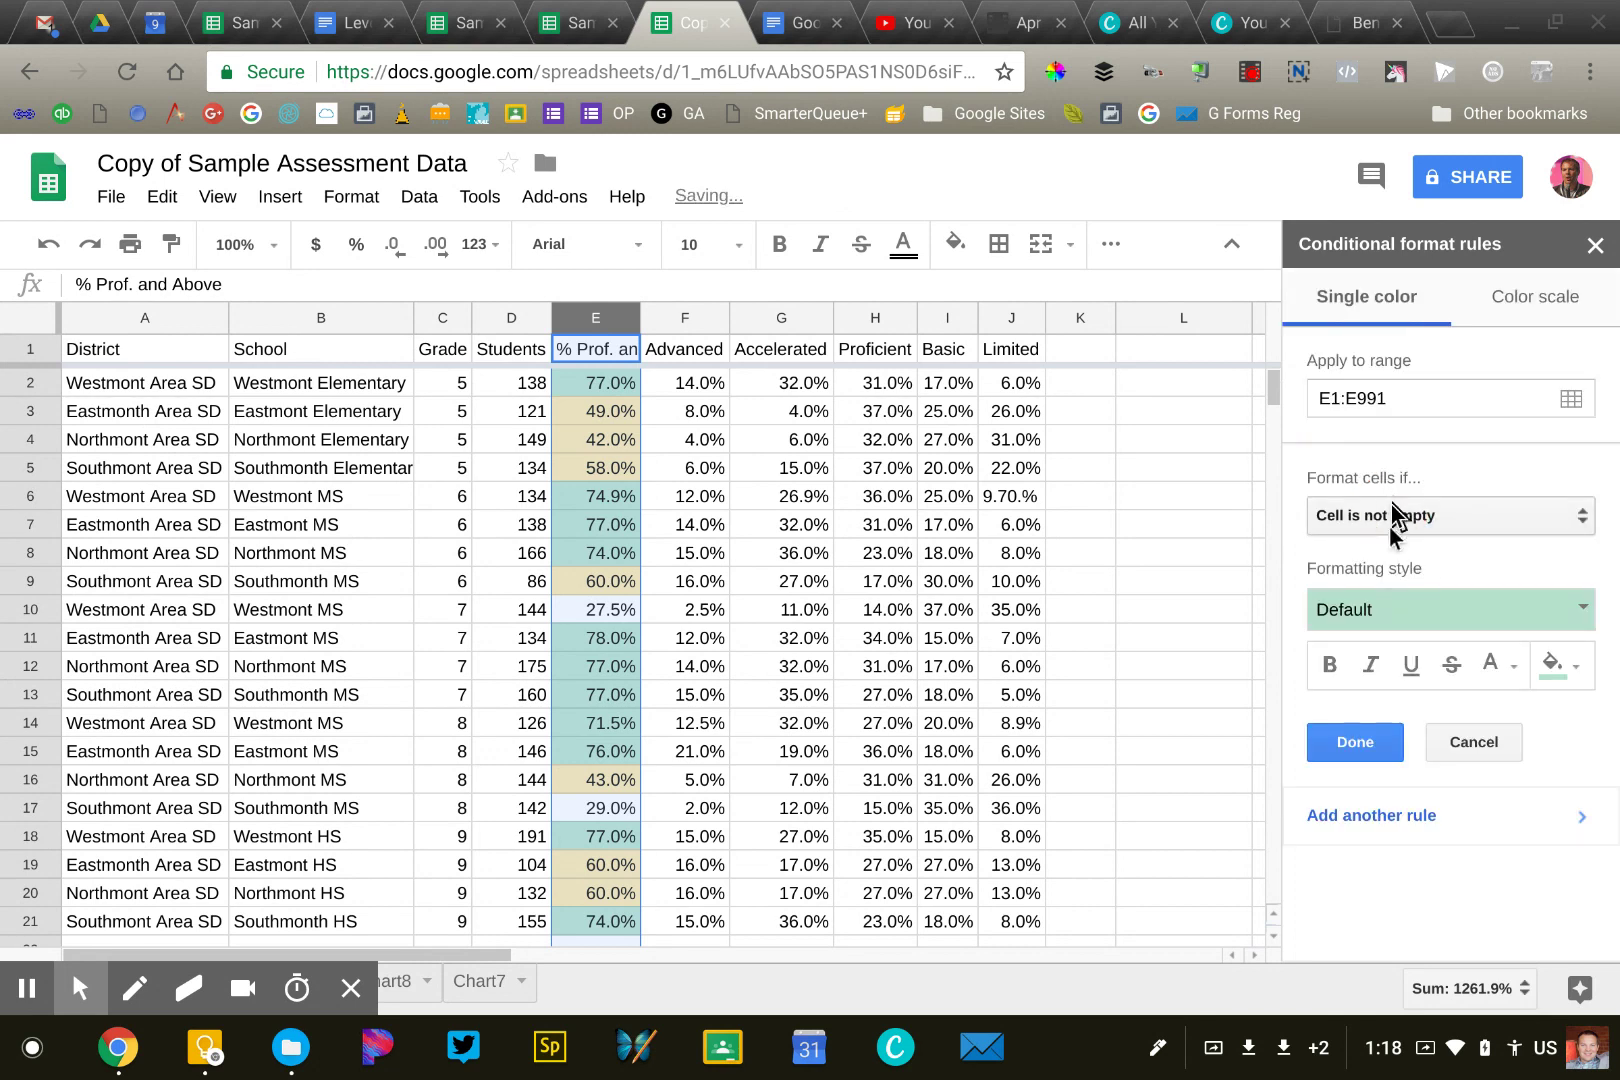
left_click(1388, 517)
scroll(1409, 664, "down", 3)
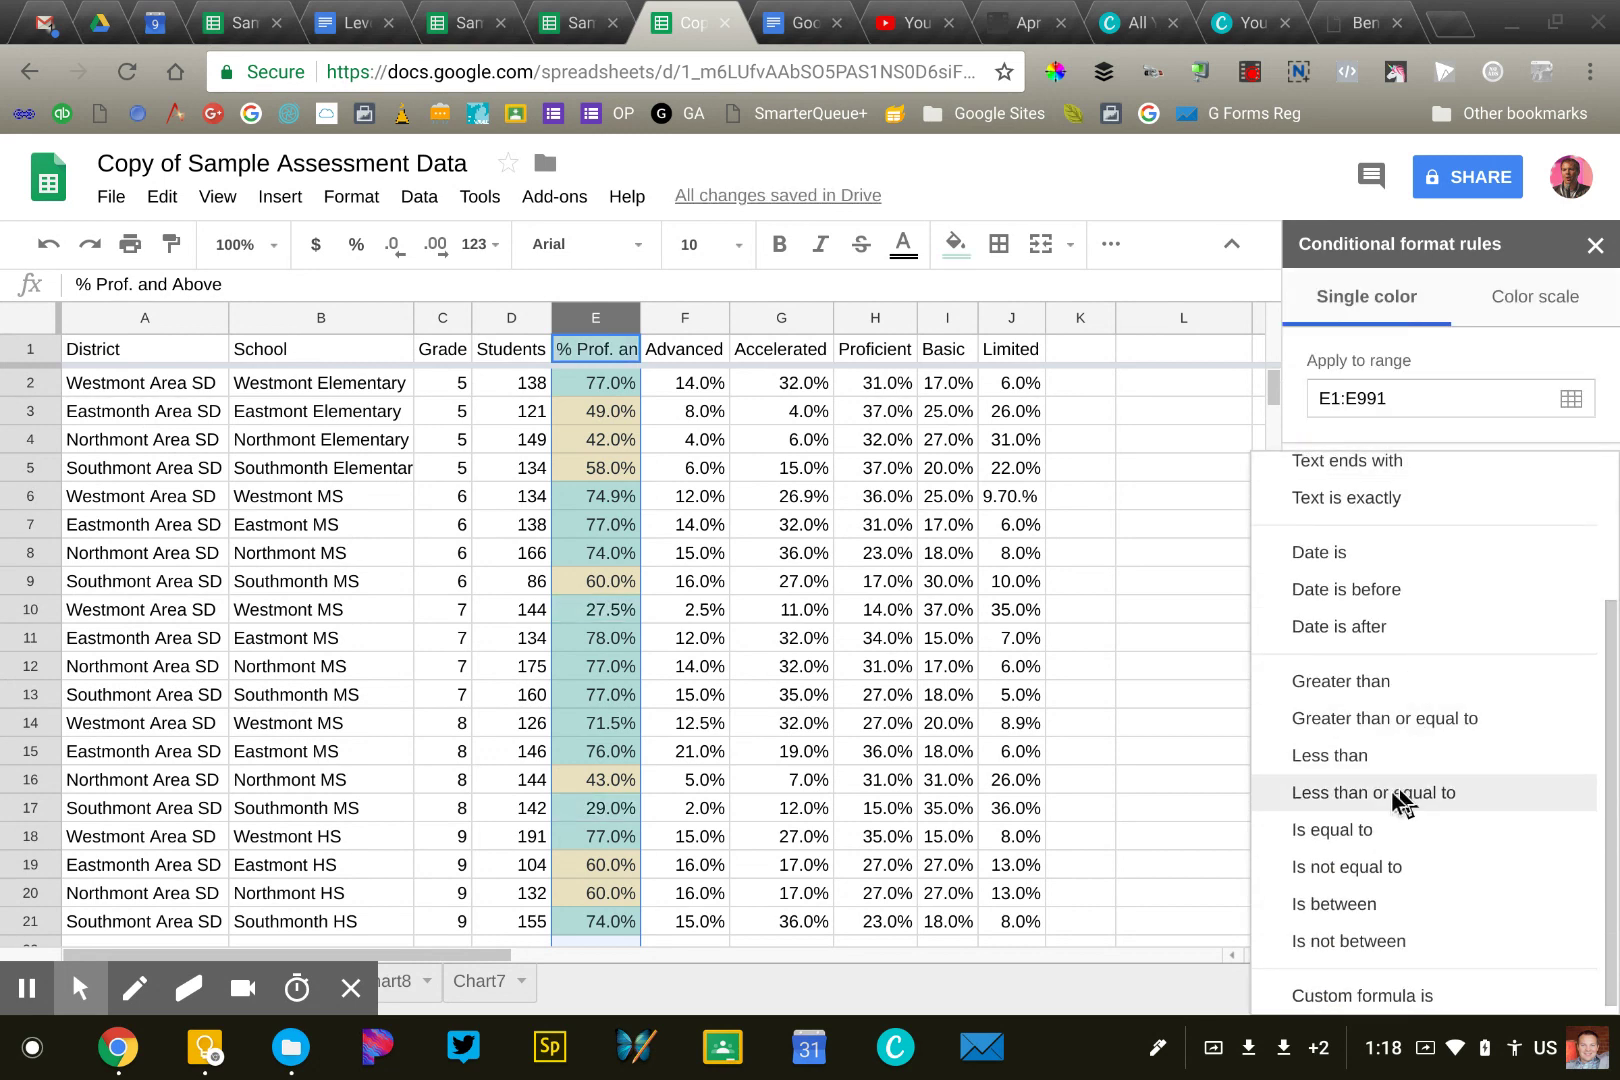
left_click(1406, 752)
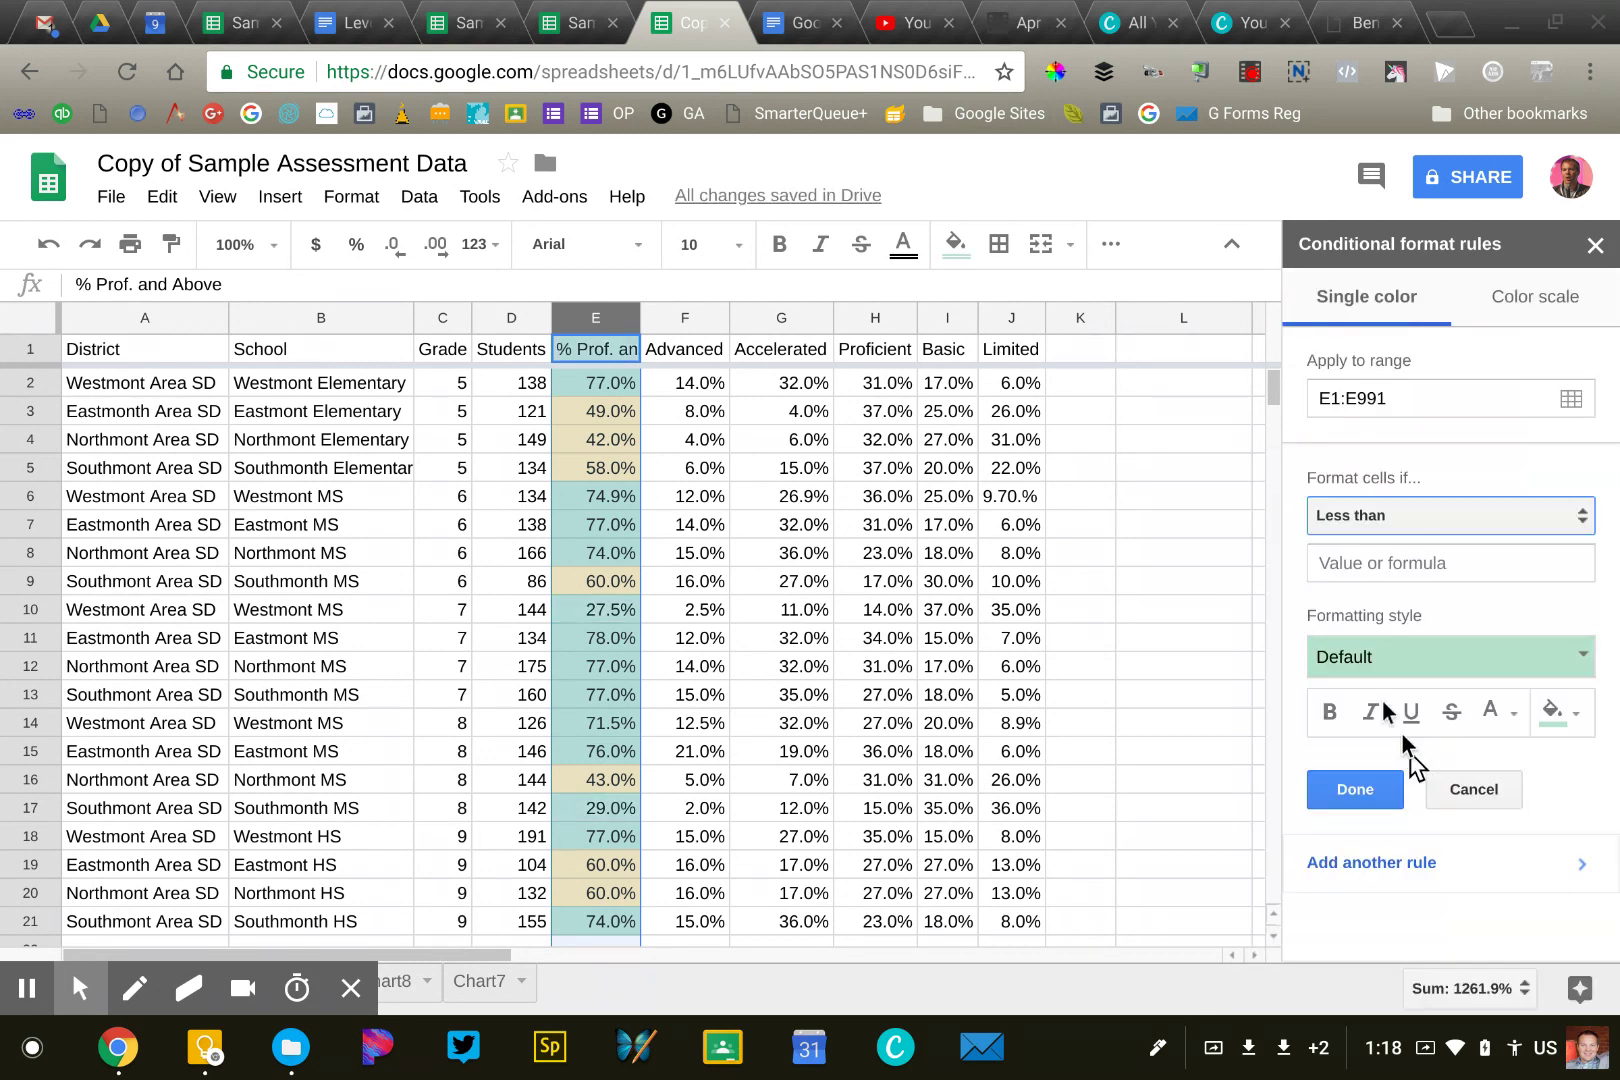
left_click(1339, 565)
type("40%")
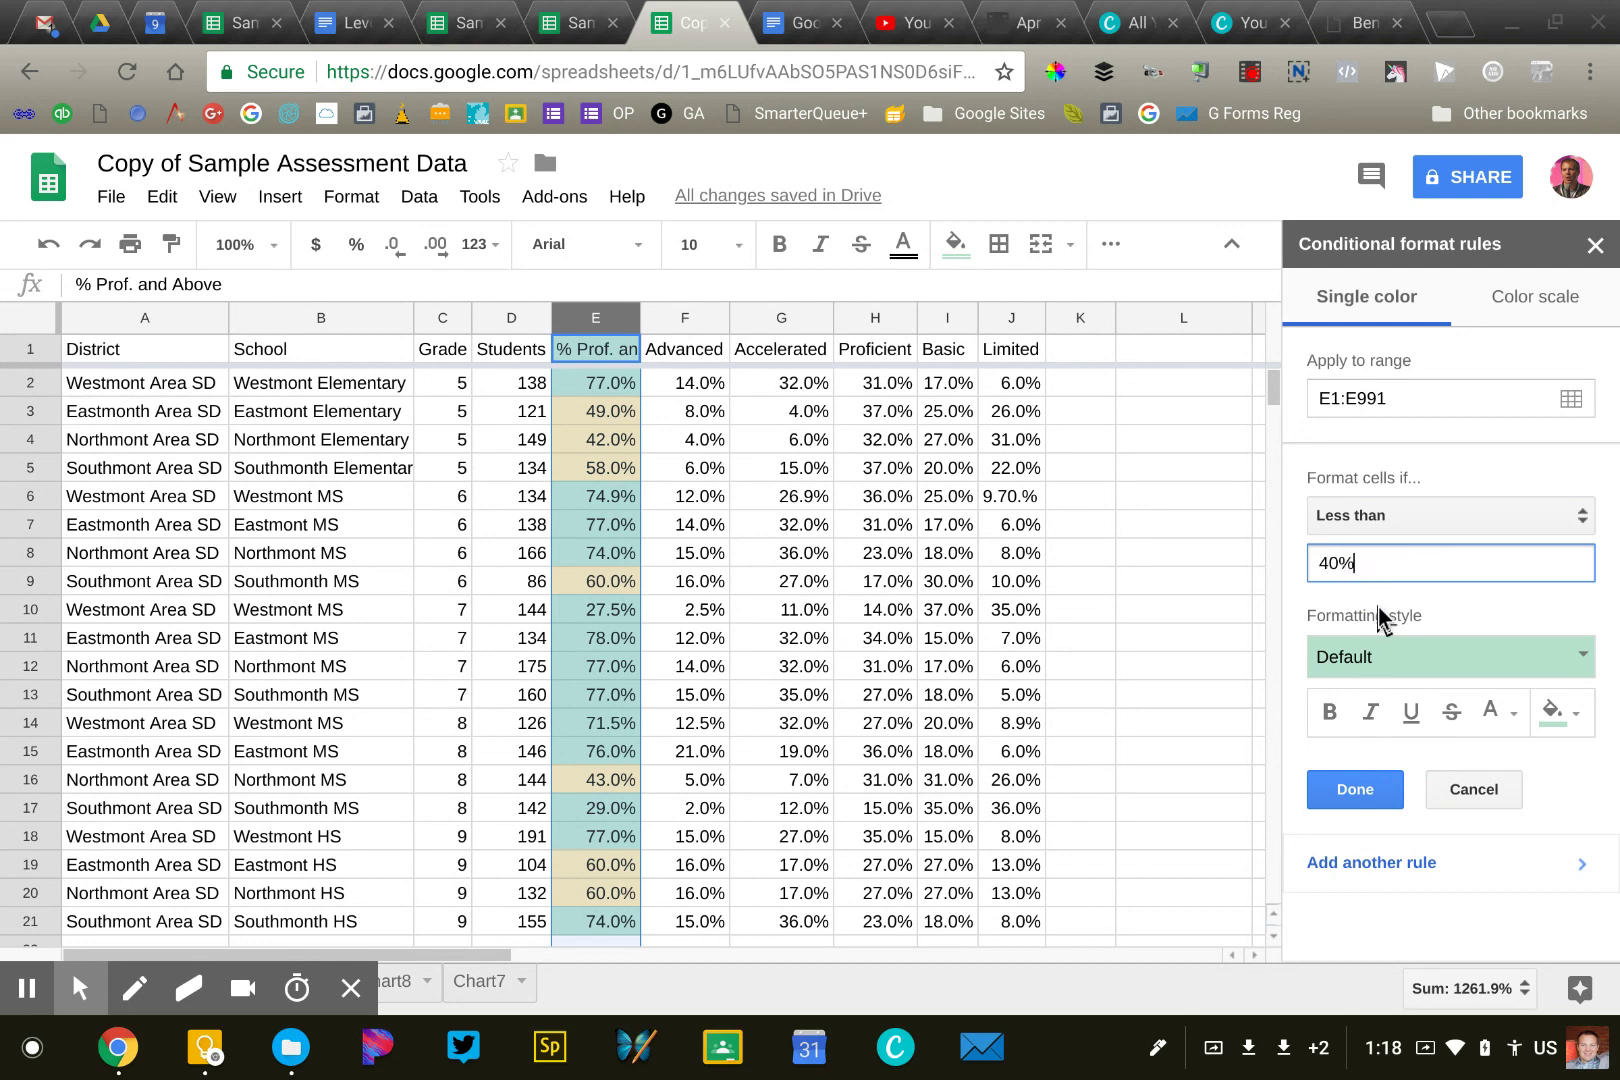
left_click(1540, 662)
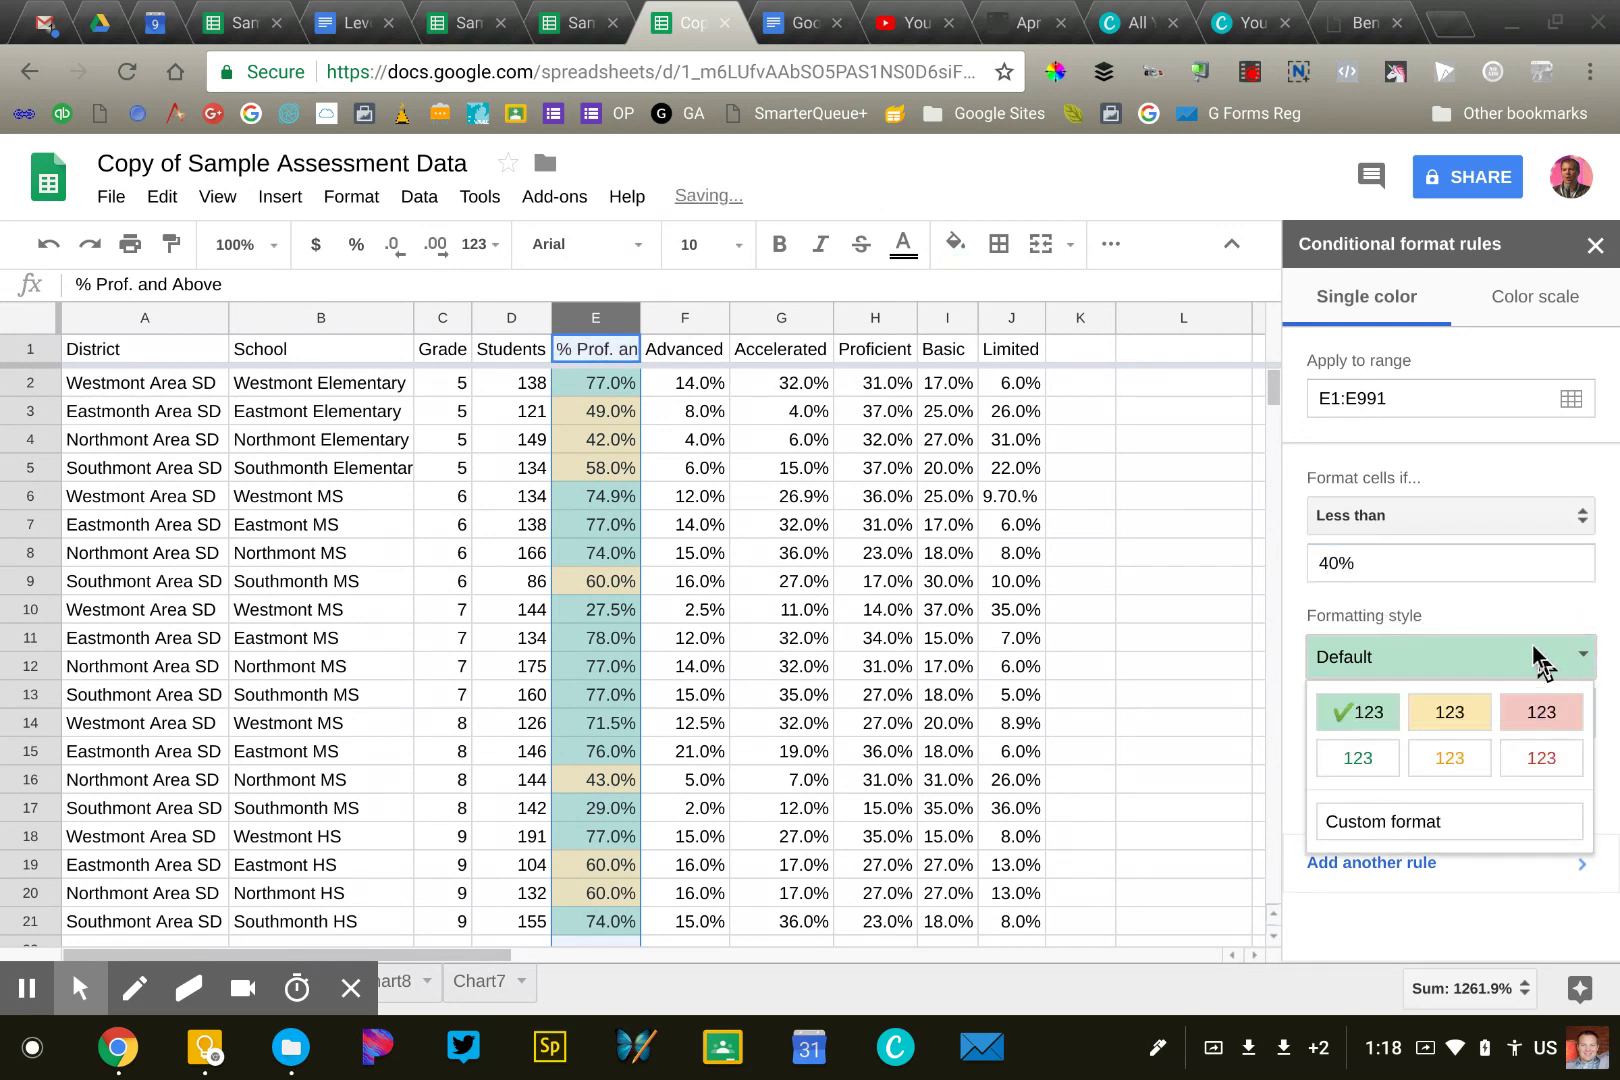
left_click(1548, 714)
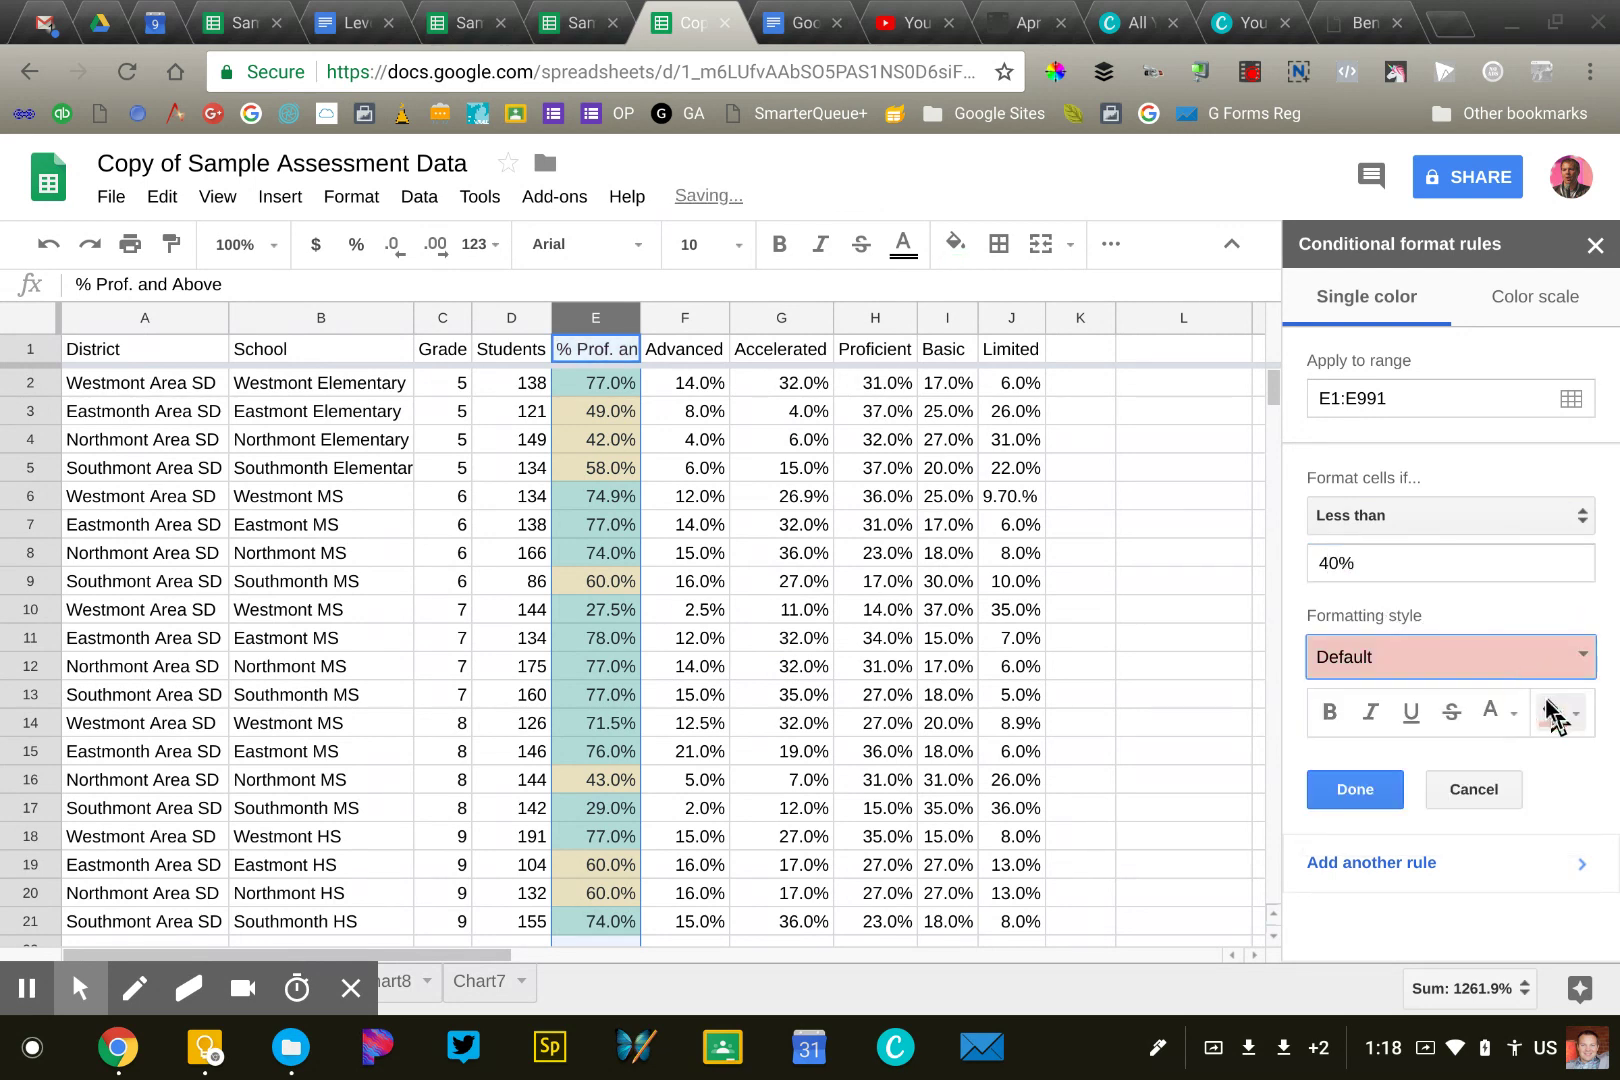
left_click(1358, 795)
left_click(868, 584)
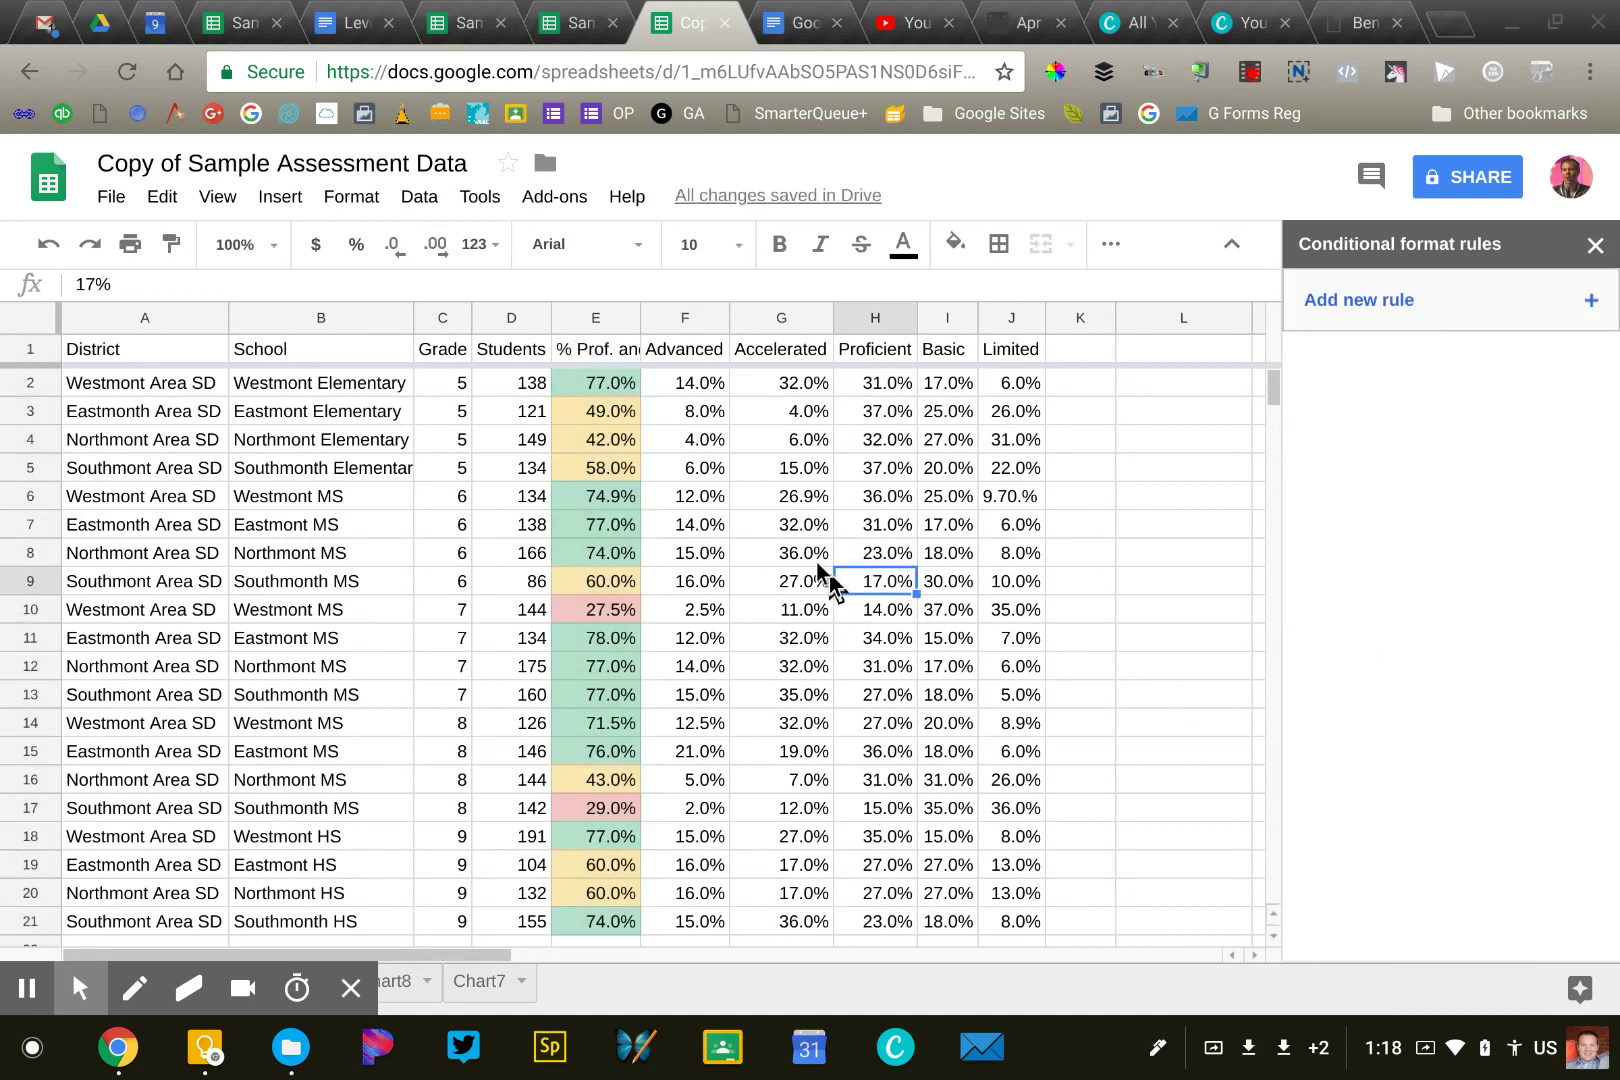
Select E10 and E17 to check which formatting rules apply to them.
scroll(705, 621, "down", 4)
scroll(699, 620, "up", 4)
scroll(660, 615, "down", 1)
left_click(592, 581)
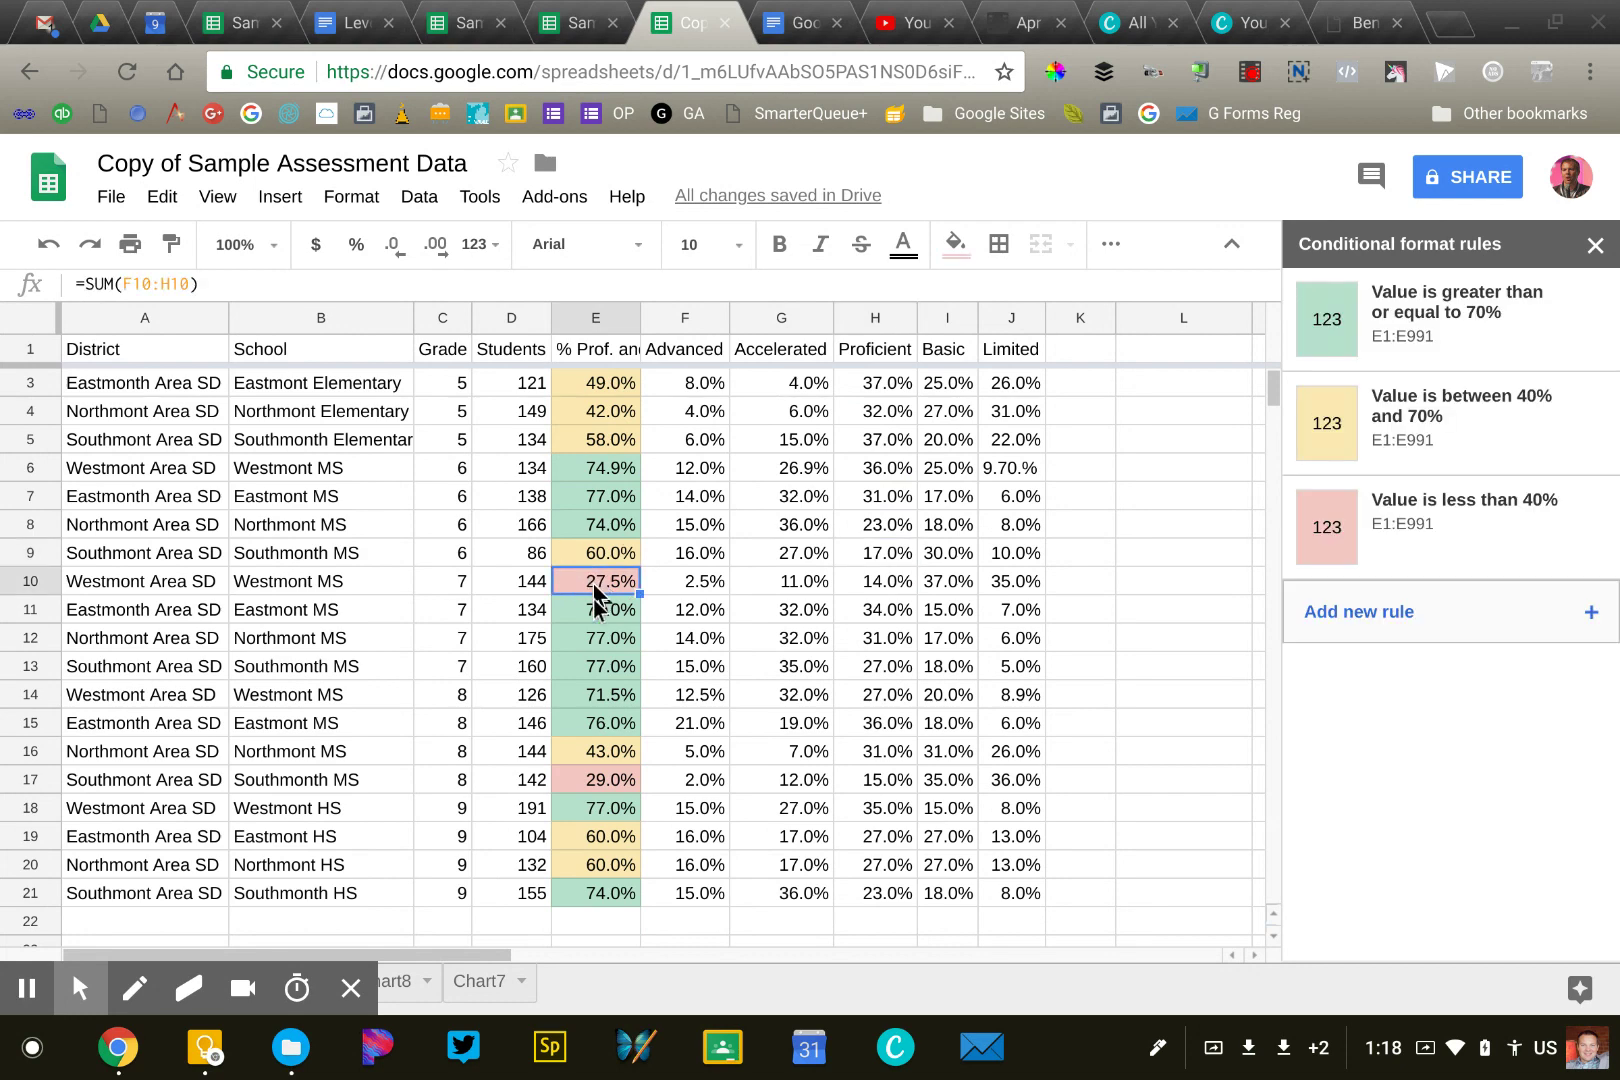
left_click(622, 778, "ctrl")
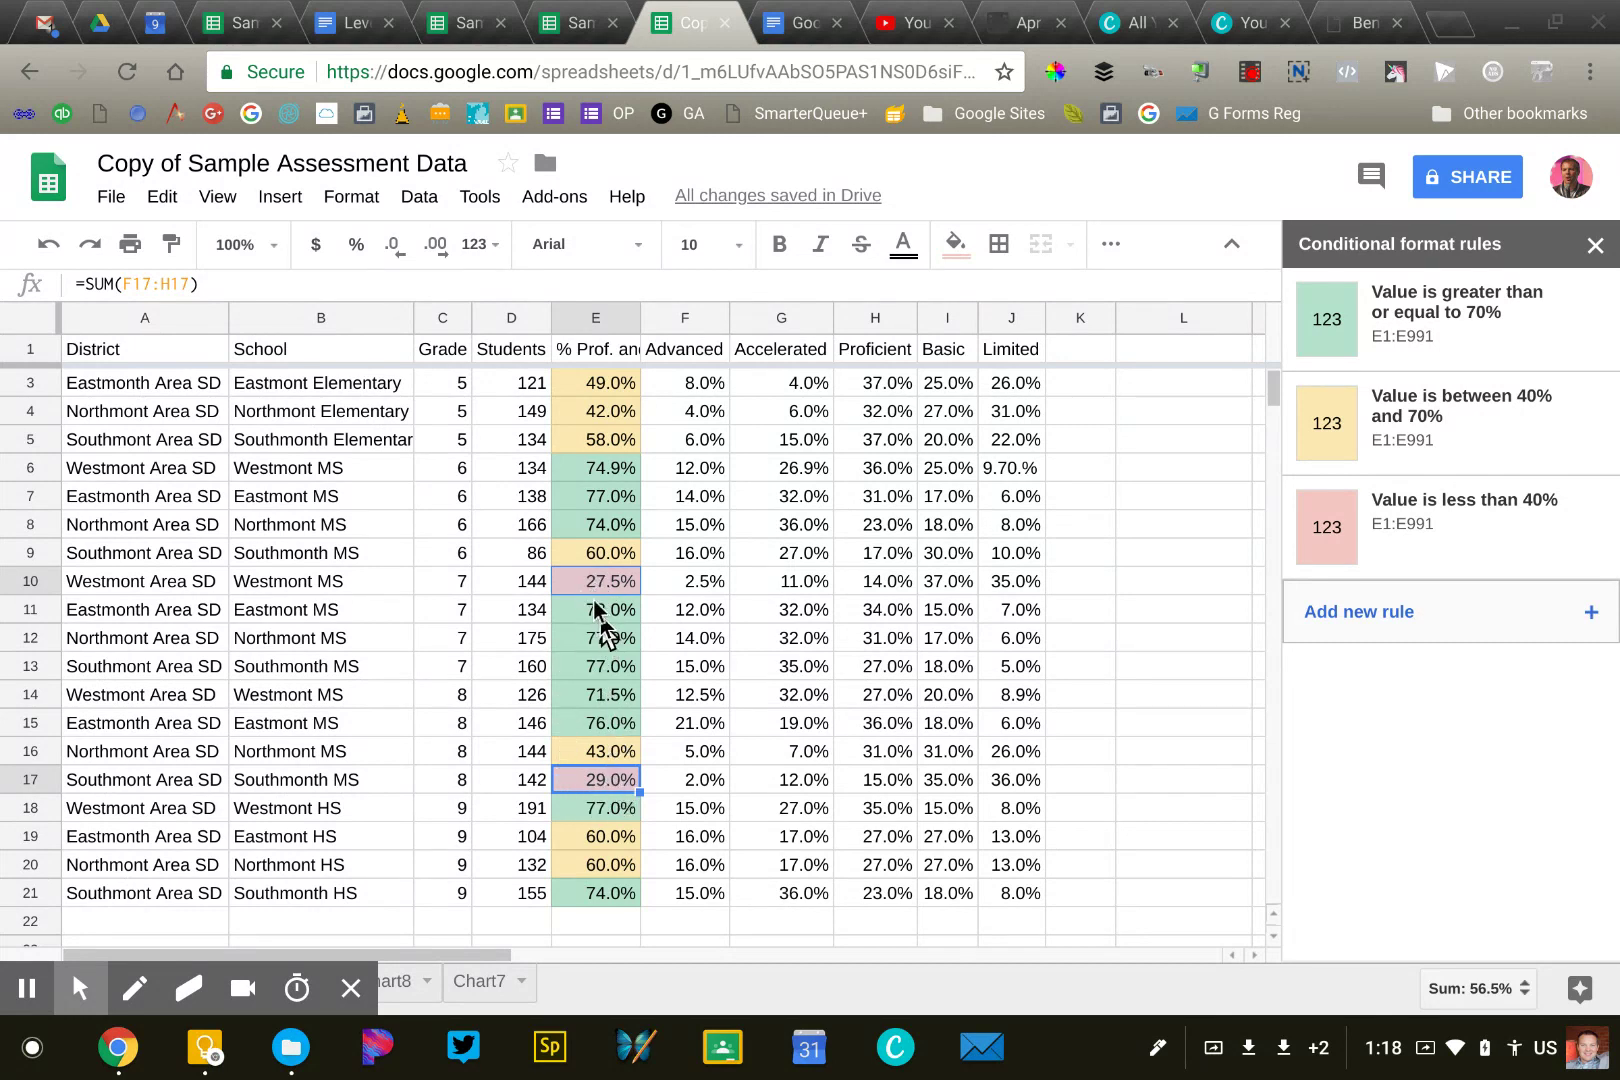
Click through a few cells, then close the conditional format rules sidebar.
scroll(589, 583, "up", 1)
left_click(724, 630)
right_click(721, 634)
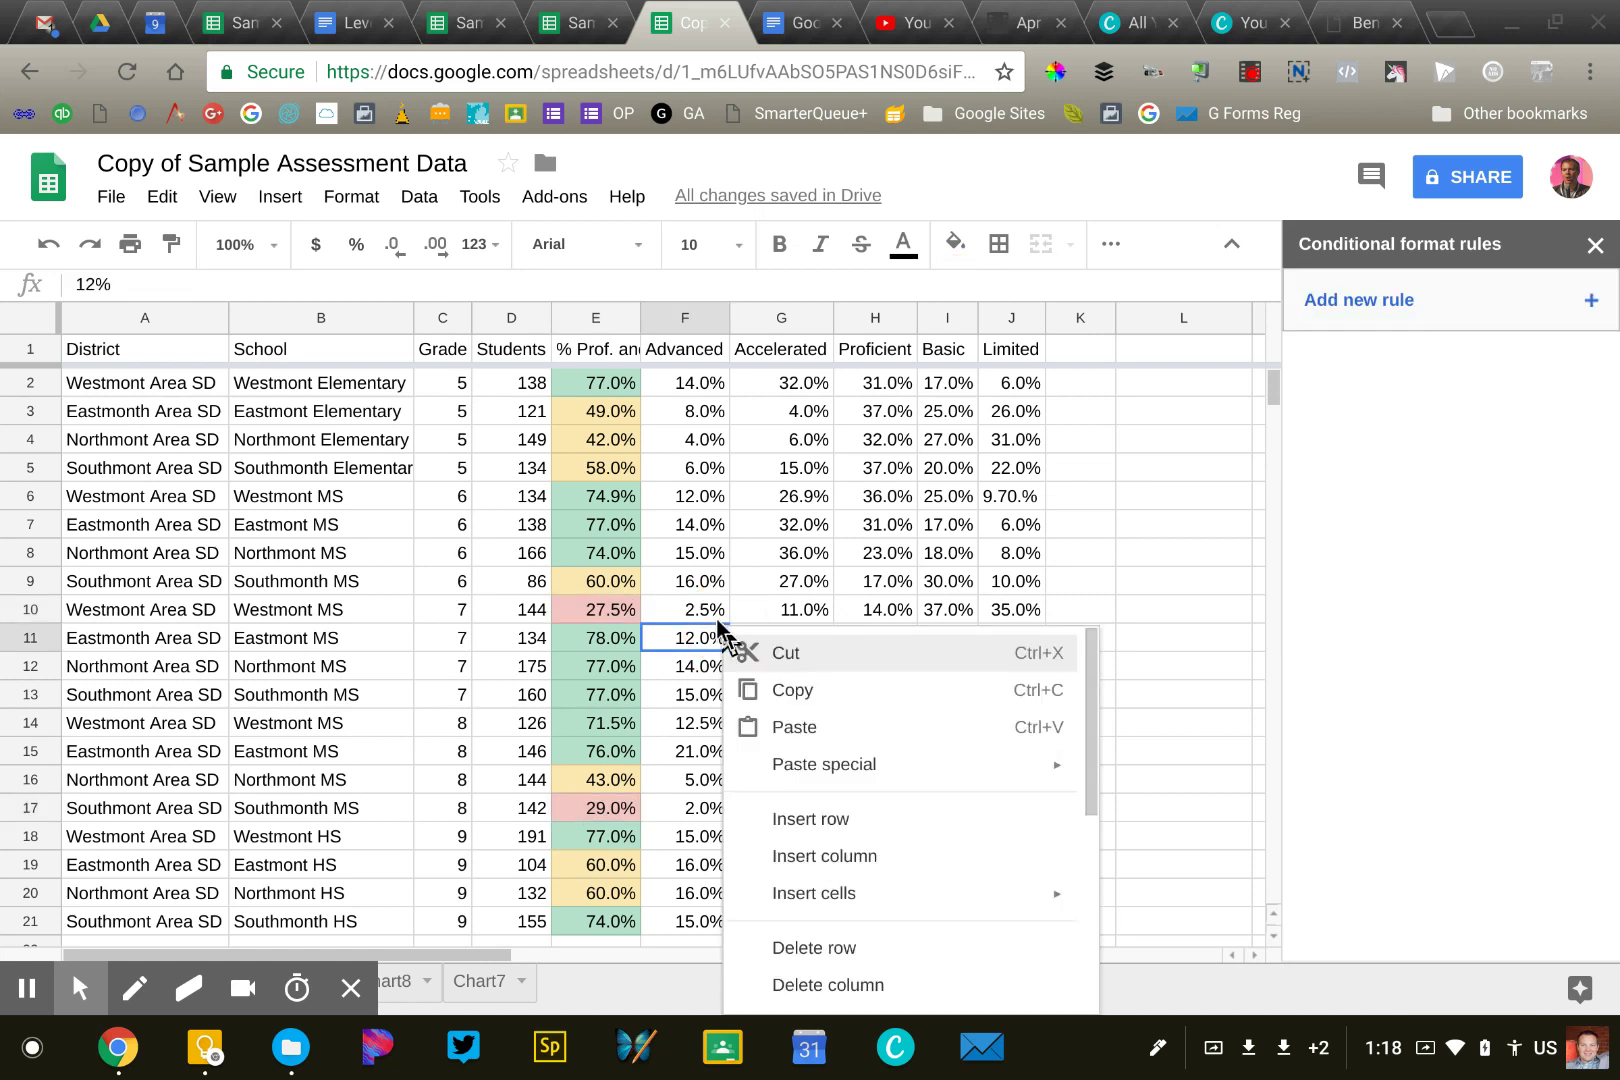
left_click(738, 524)
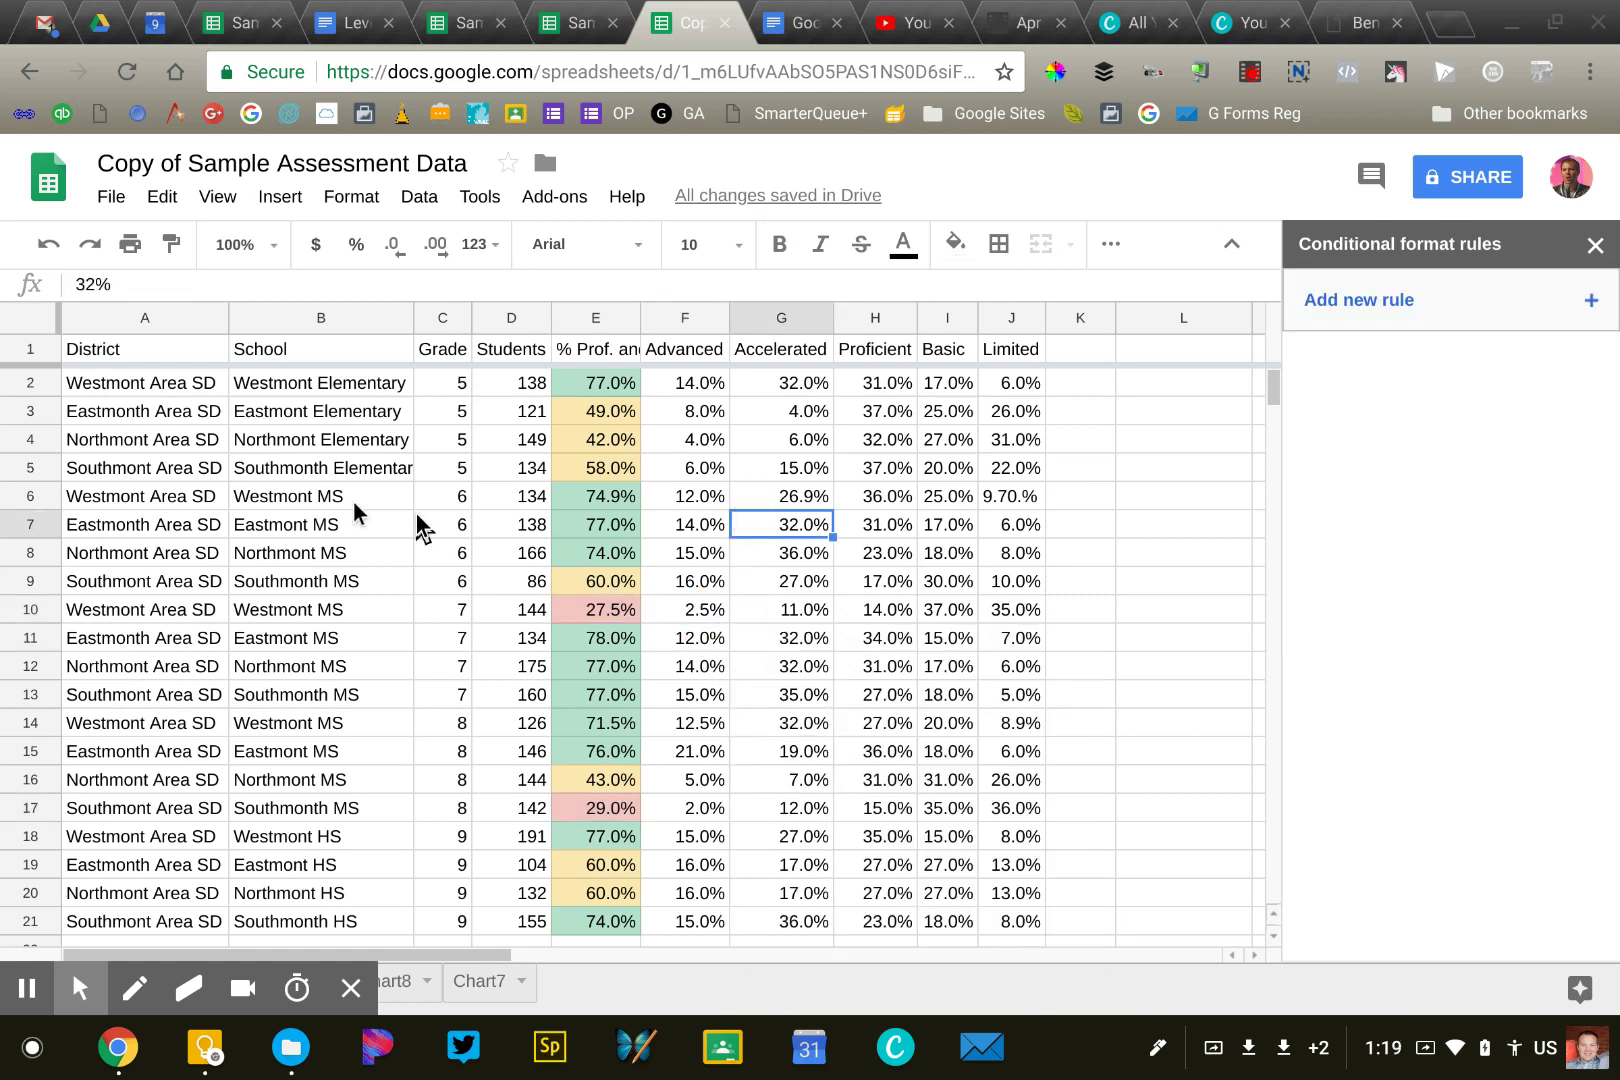
left_click(127, 378)
left_click(104, 350)
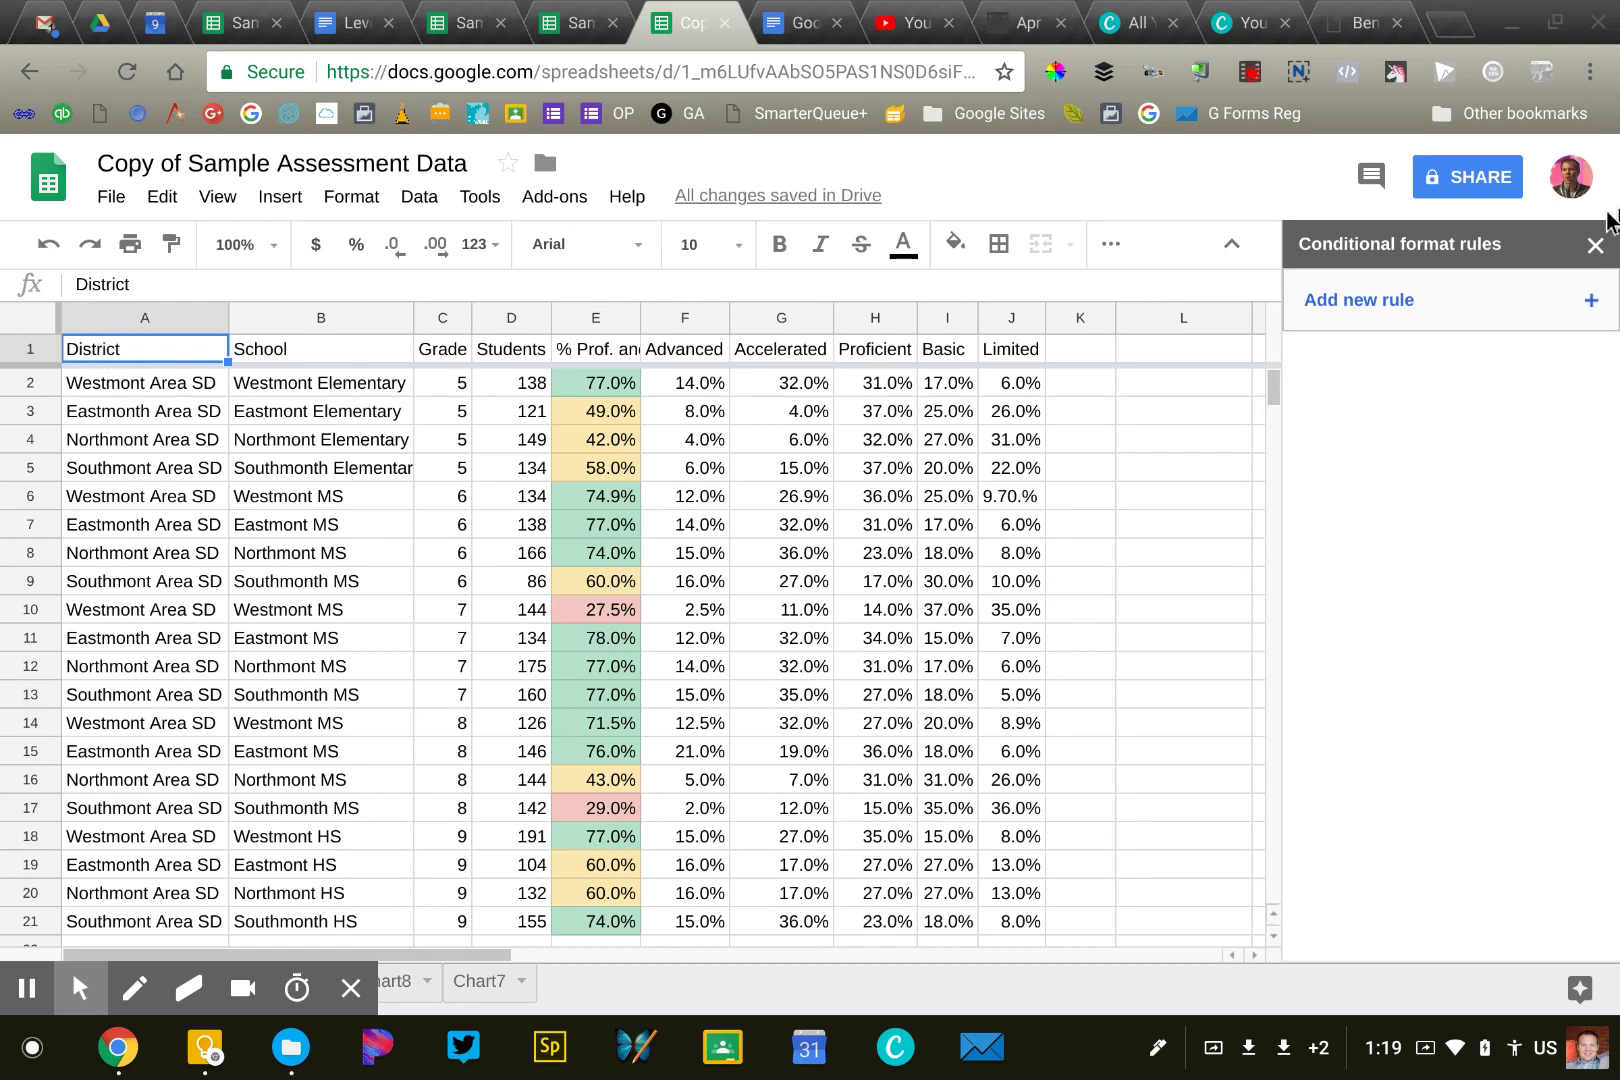
left_click(1594, 240)
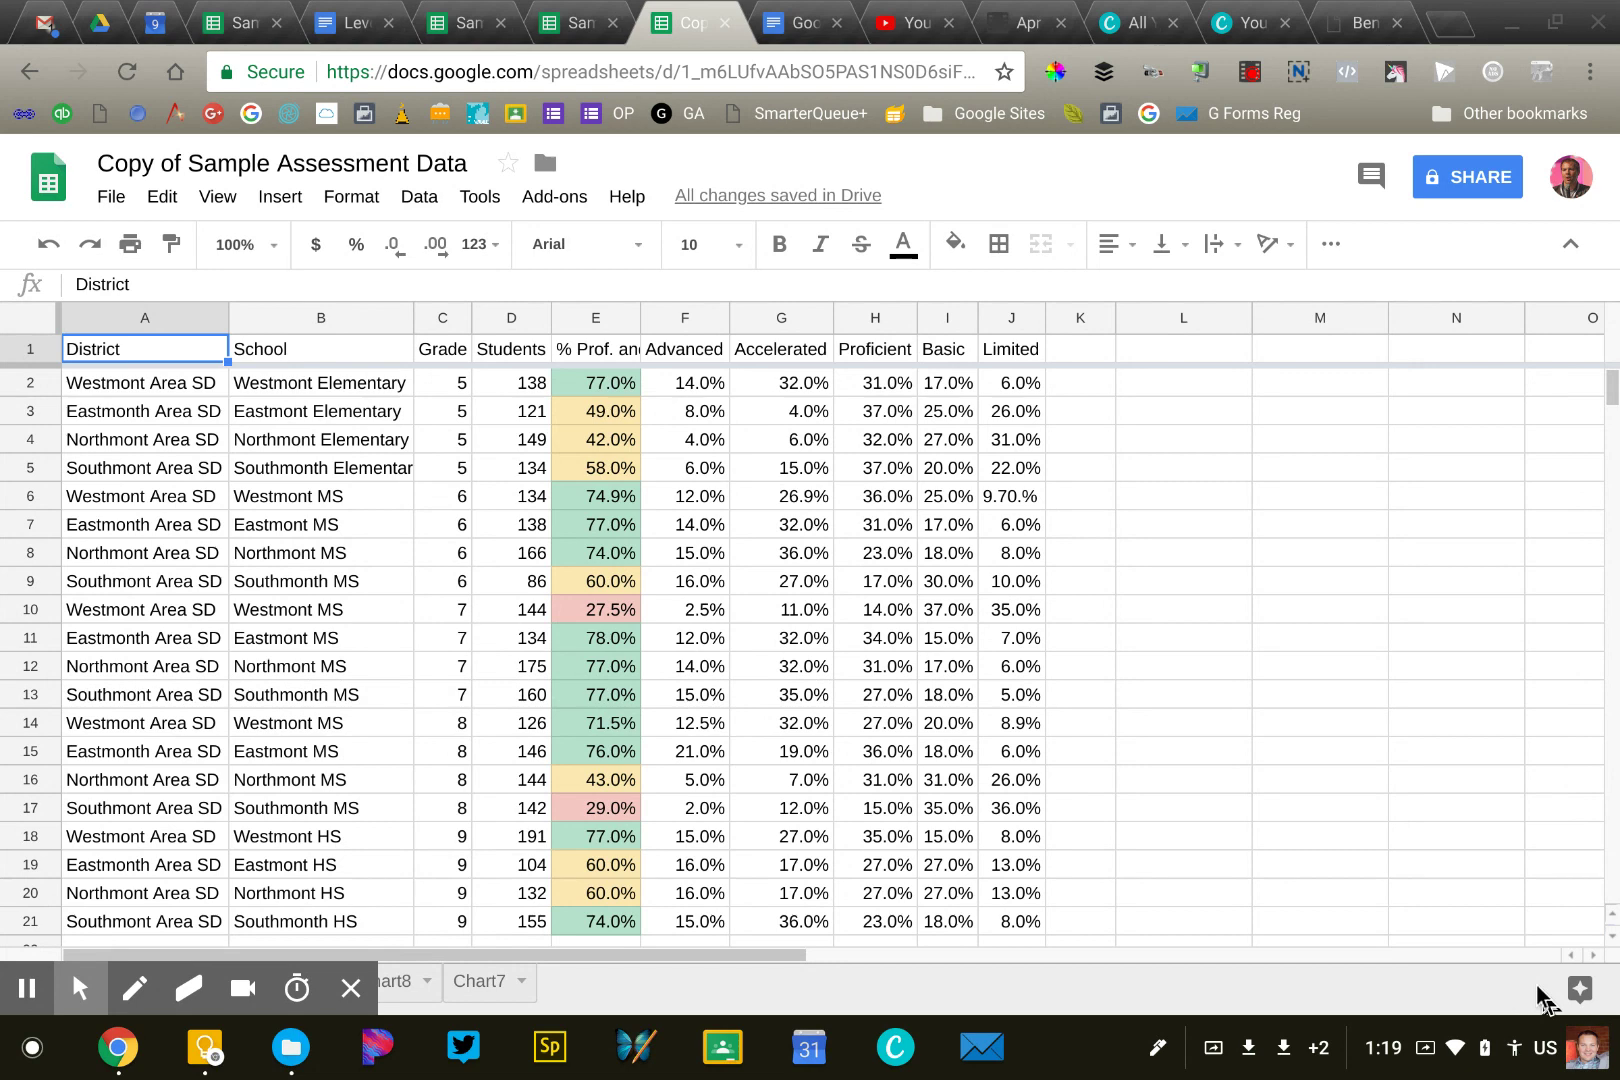
Apply alternating colours to A1:J21 from Explore, trying green and yellow before settling on orange.
left_click(1573, 992)
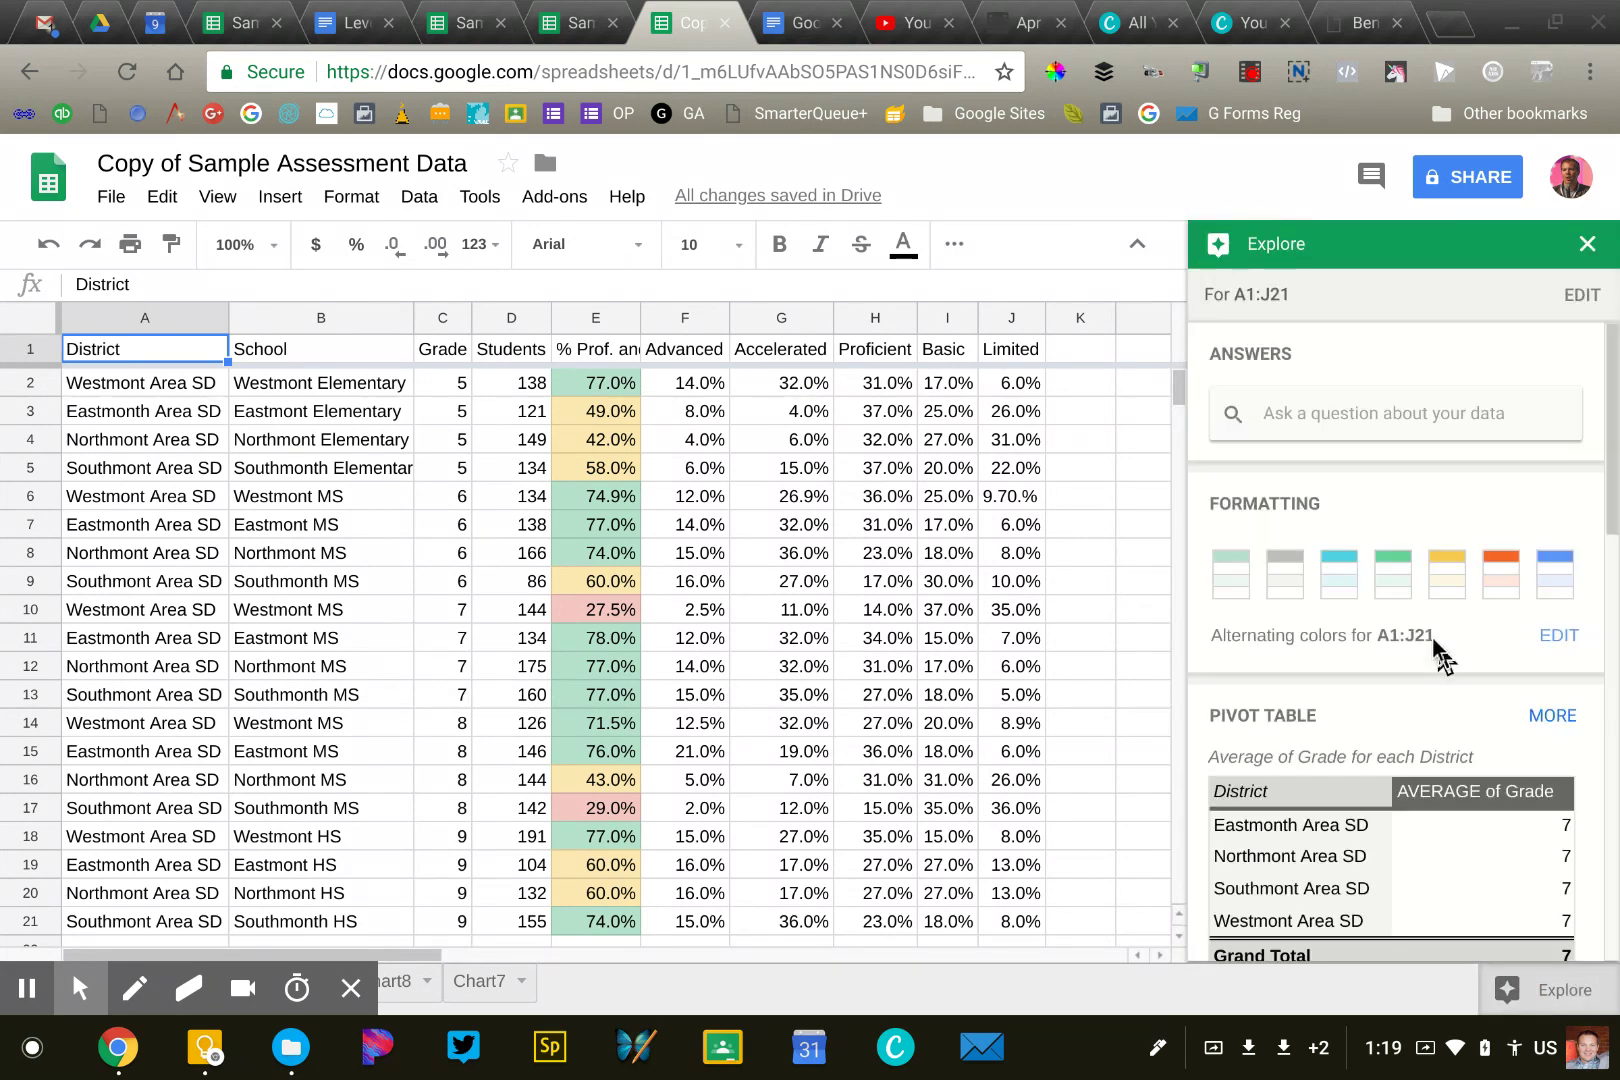
scroll(1431, 638, "down", 1)
scroll(1431, 638, "down", 2)
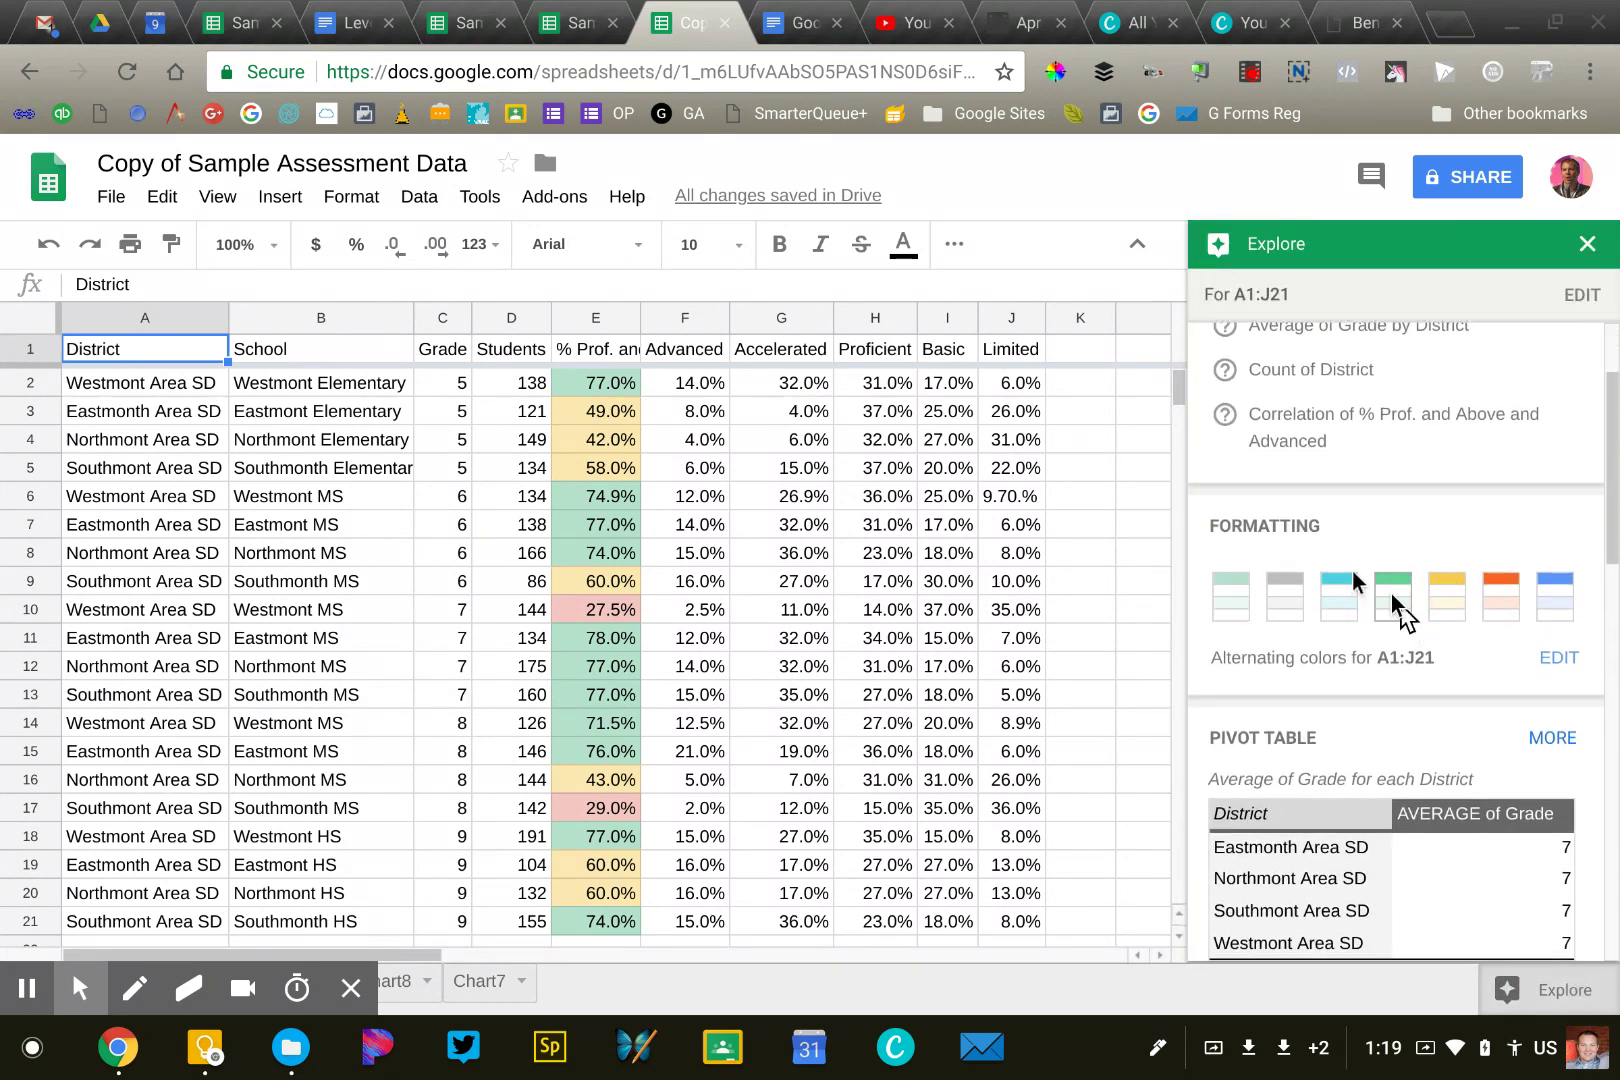
left_click(1225, 590)
left_click(378, 578)
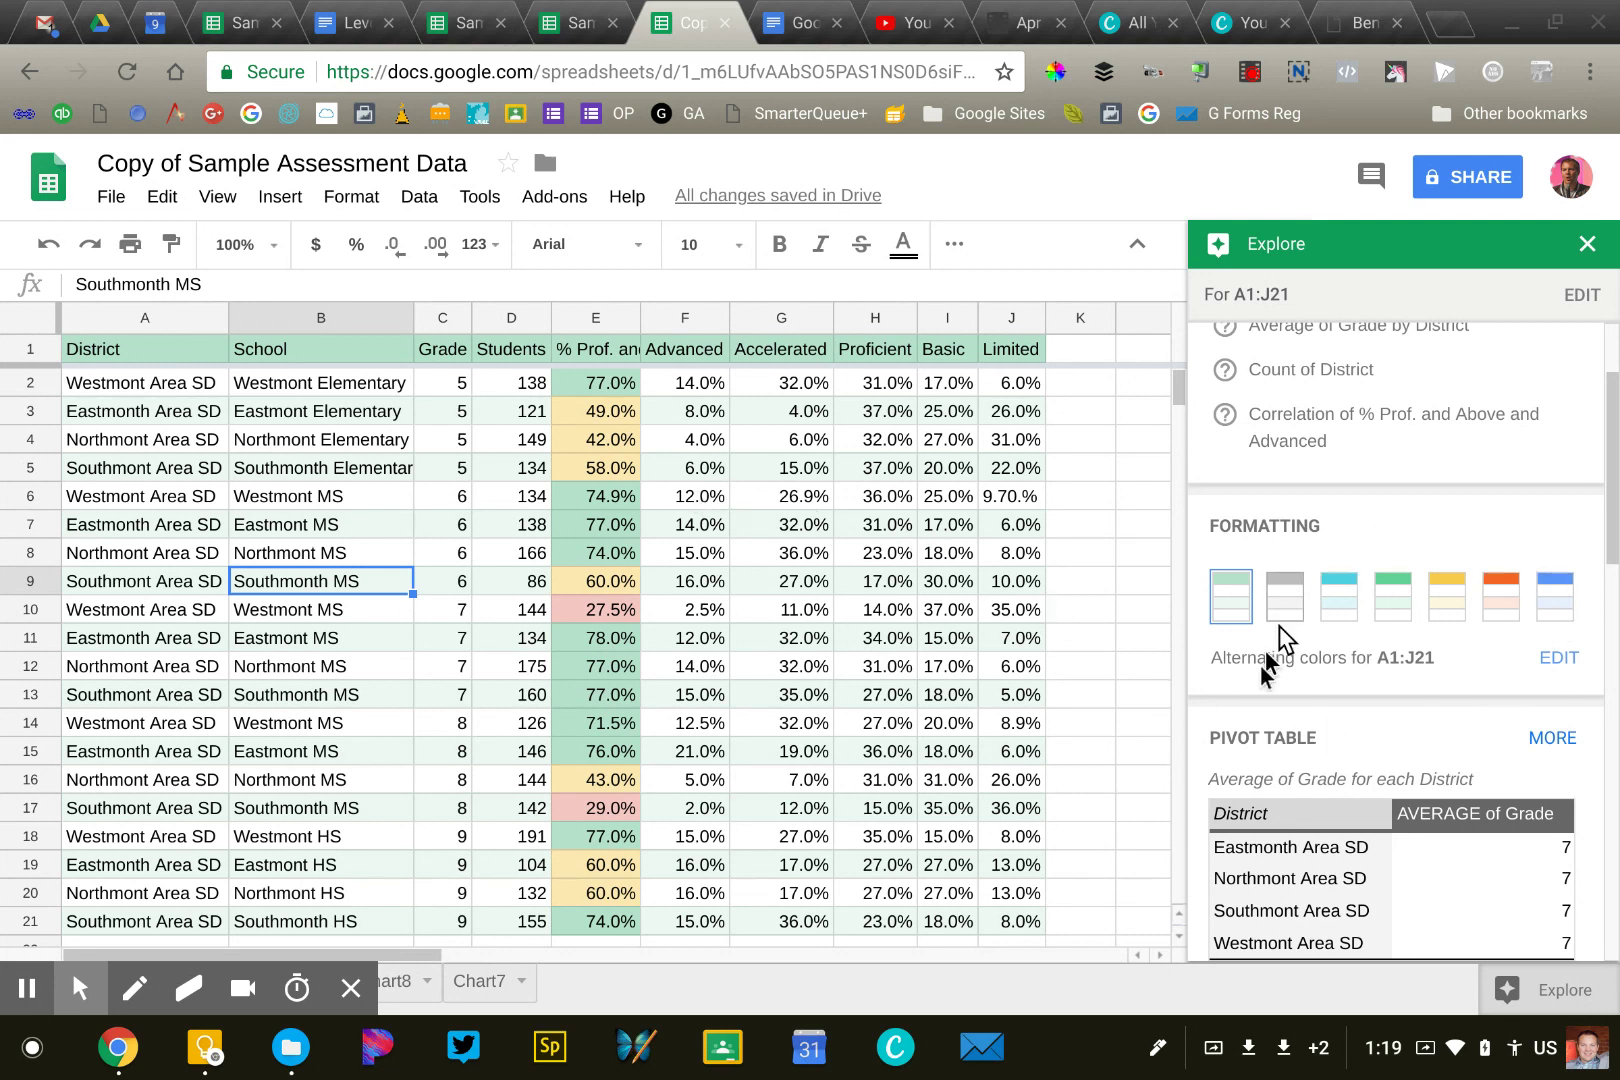
left_click(1447, 592)
left_click(1501, 594)
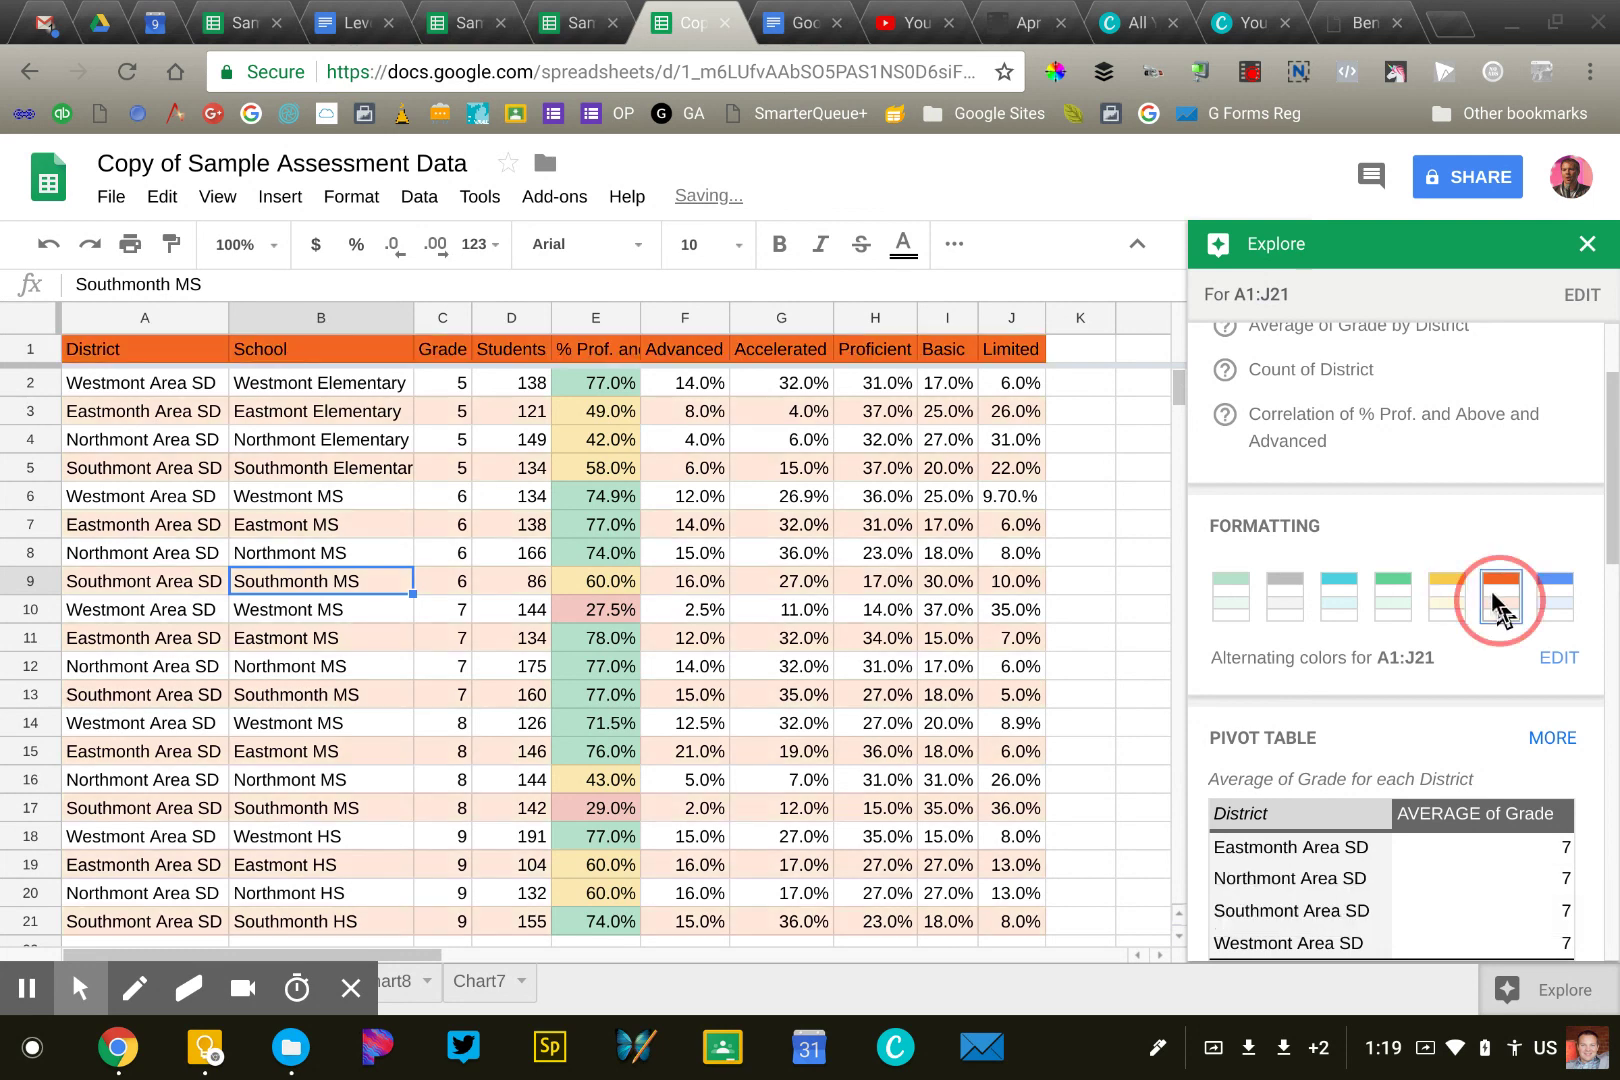
left_click(869, 670)
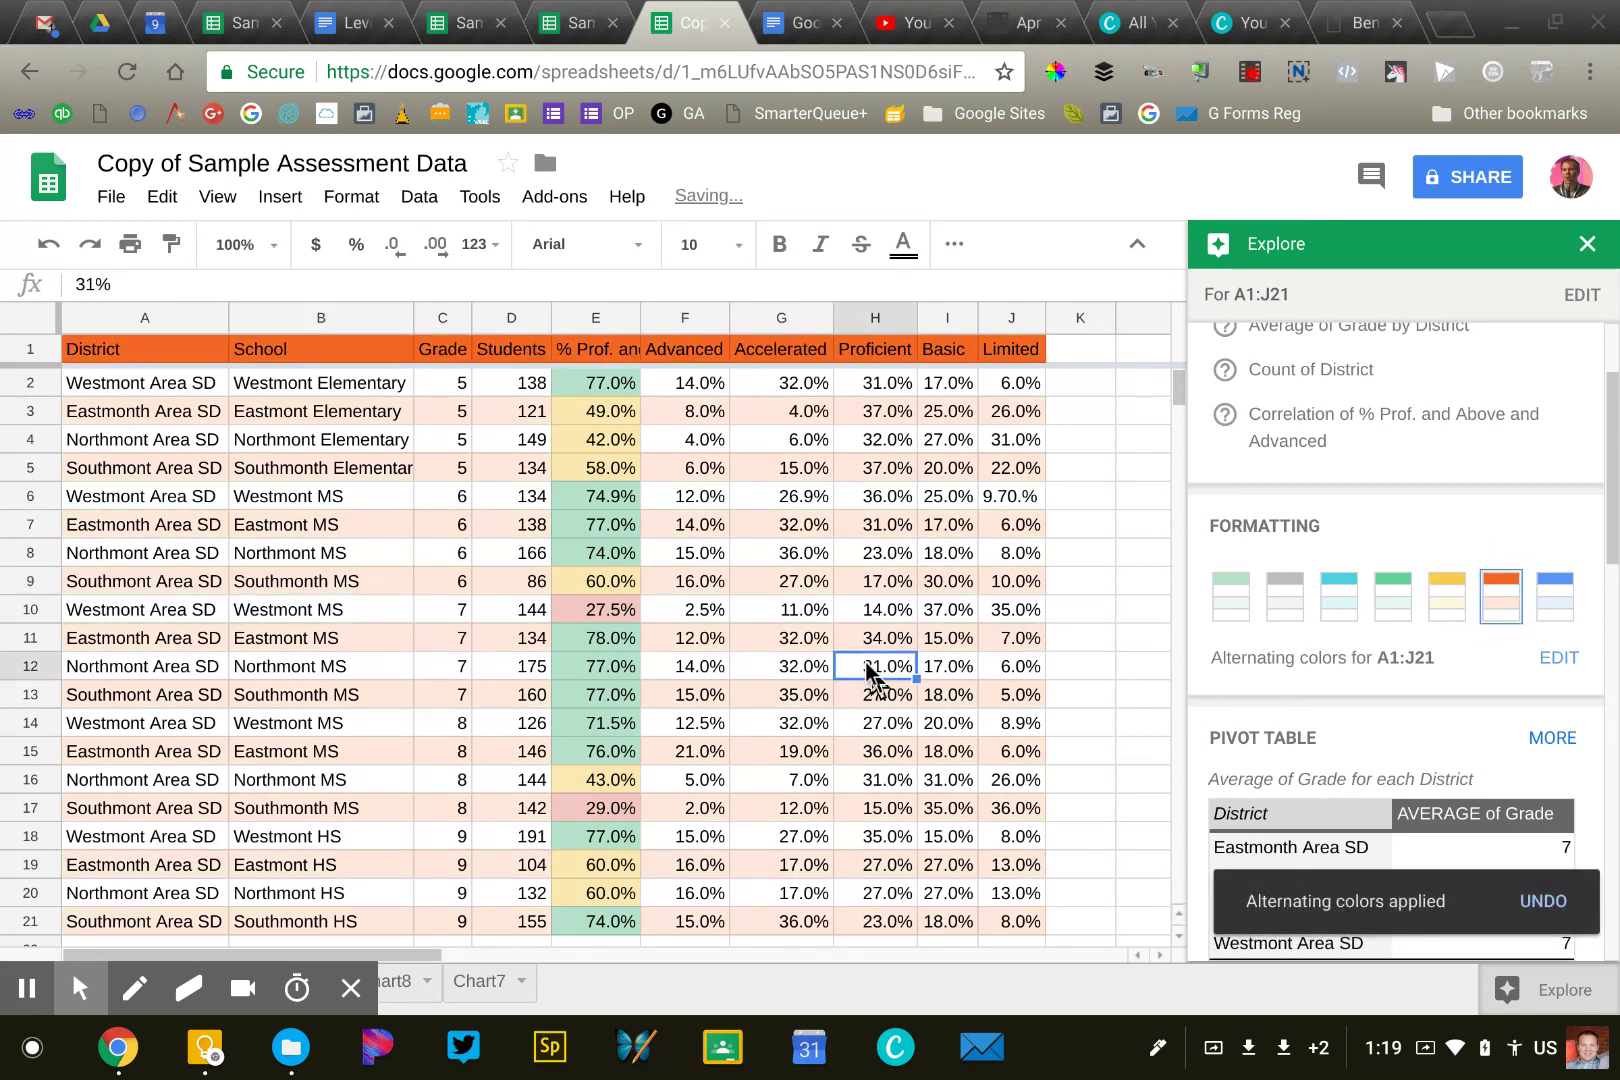